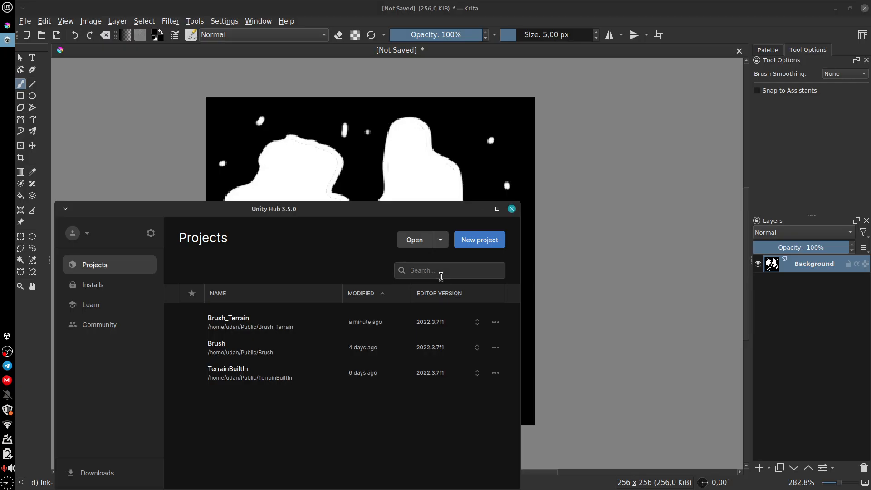
- Close the Unity Hub window and invert the colours of the painted image
click(512, 208)
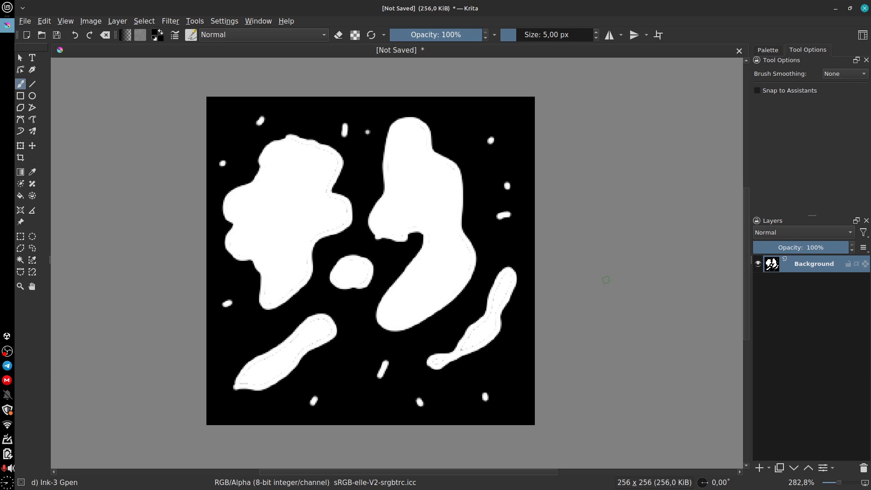
key(ctrl+i)
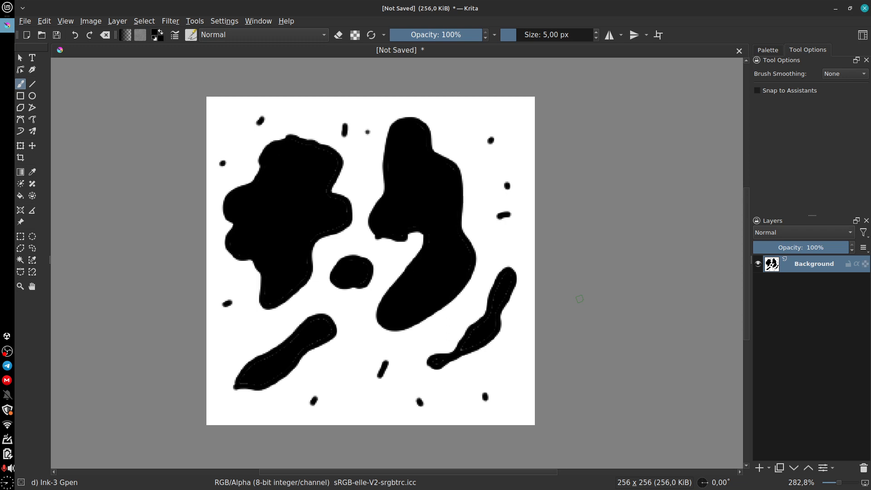
click(25, 21)
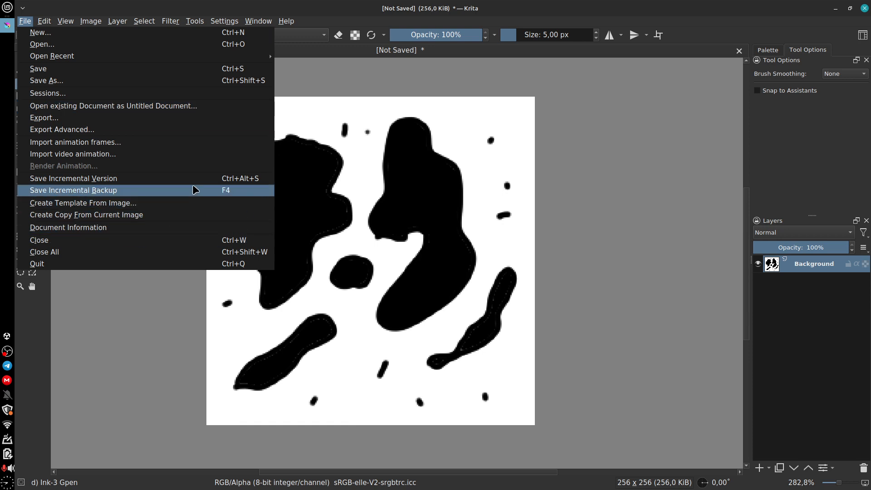
click(565, 267)
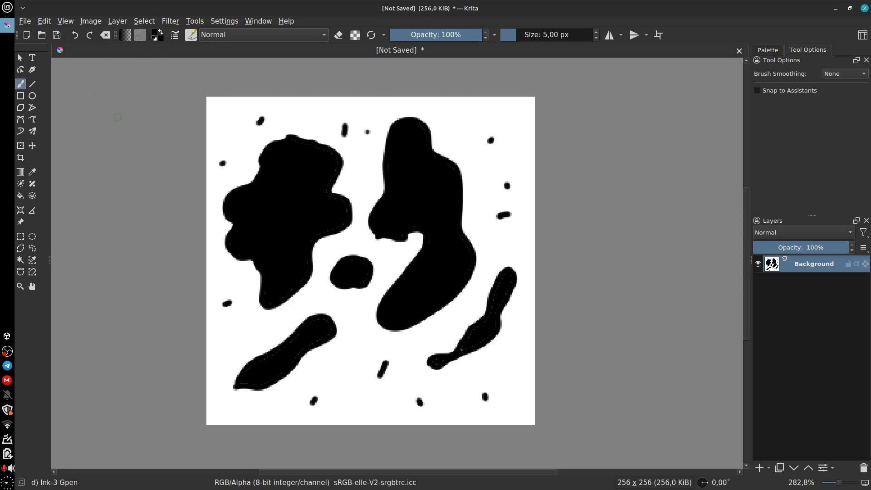
- Import BrushAula.png from the Brush_Terrain/Assets folder as a predefined brush tip
click(175, 34)
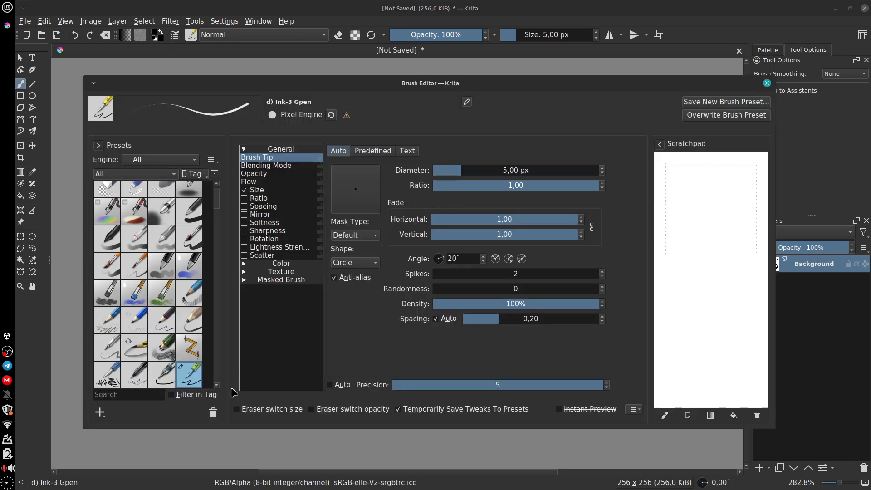
click(361, 154)
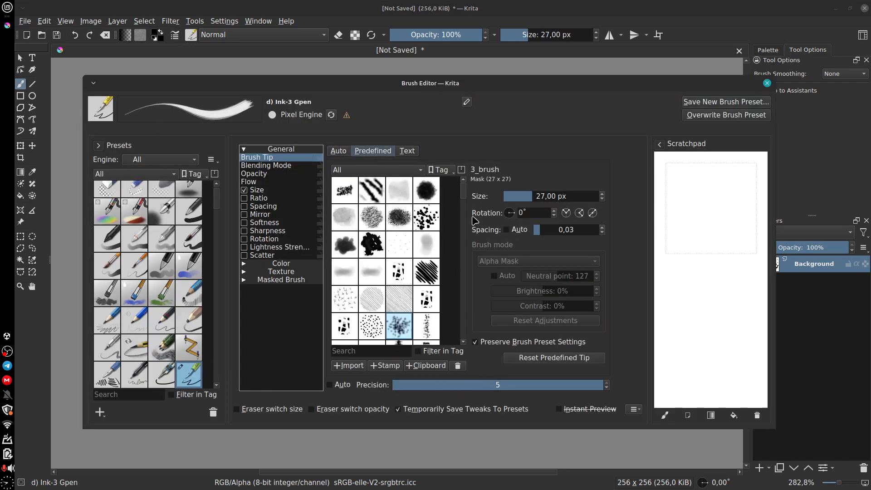
mouse_move(466, 194)
mouse_down()
mouse_move(460, 342)
mouse_move(461, 171)
mouse_up()
click(349, 366)
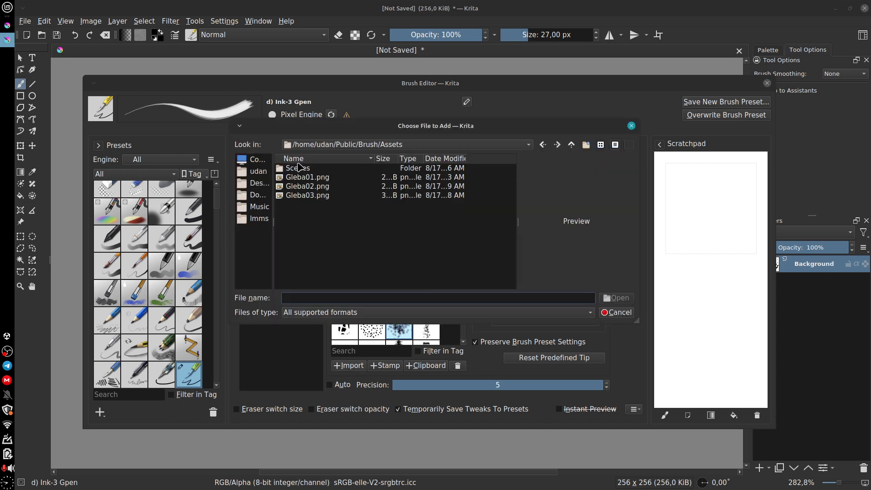
click(336, 145)
click(336, 169)
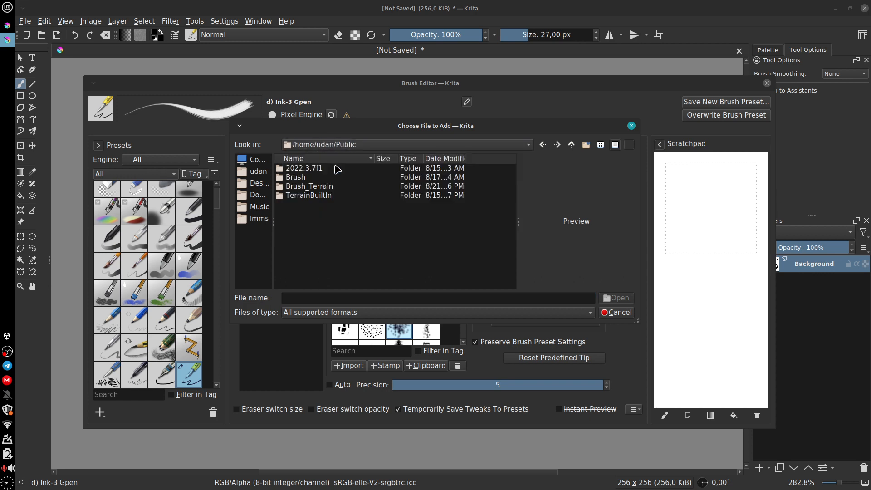
double_click(302, 187)
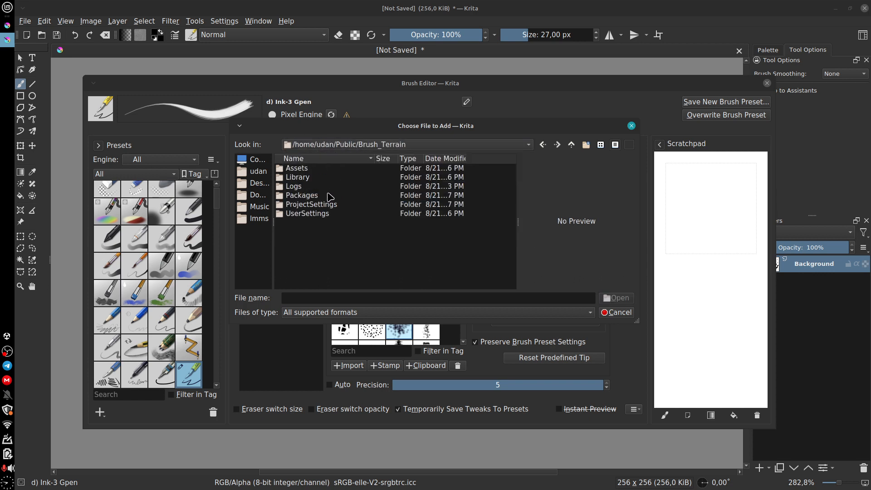
double_click(295, 173)
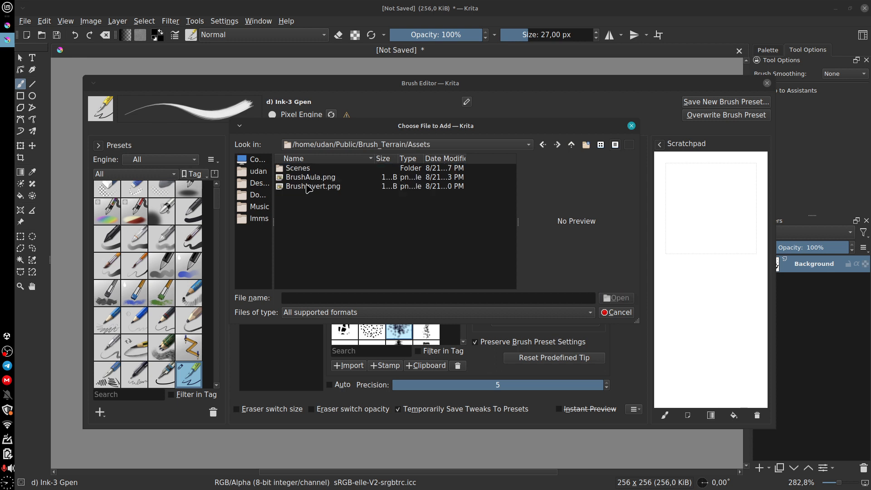
click(308, 178)
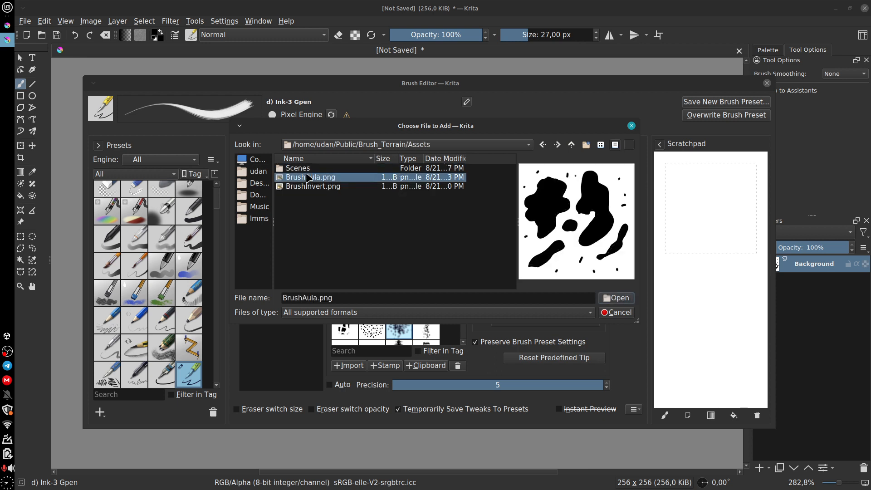
click(619, 298)
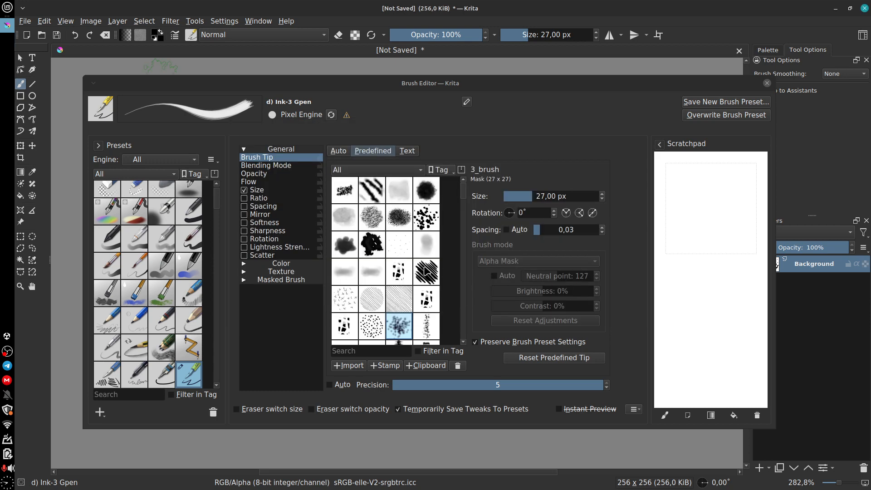
- Choose the imported BrushAula tip for the current brush and close the brush editor
scroll(427, 271, down, 5)
scroll(426, 271, down, 5)
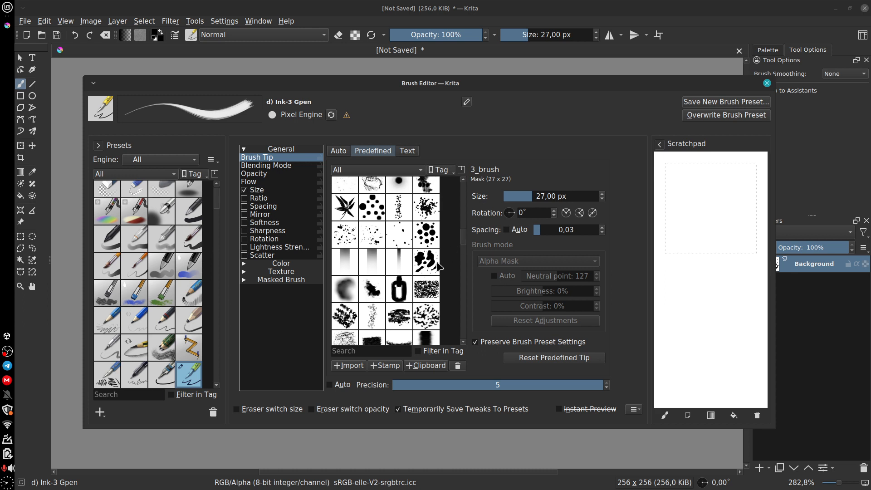
click(434, 272)
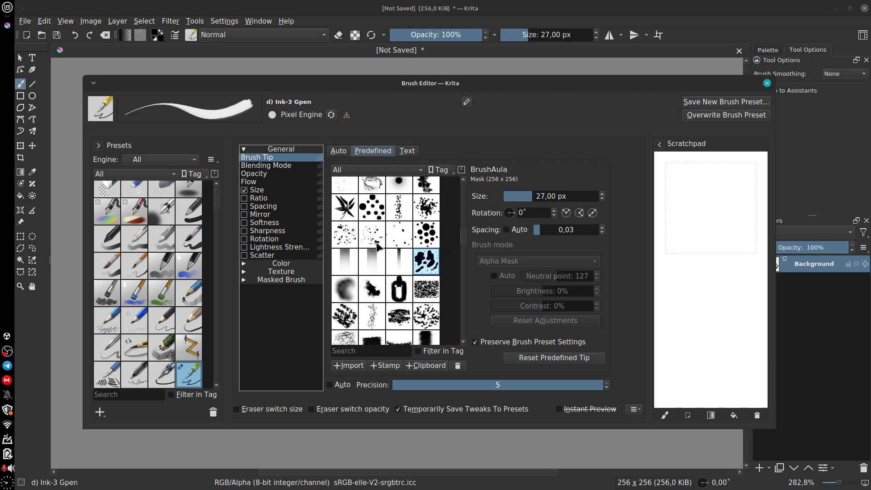
click(175, 37)
click(177, 38)
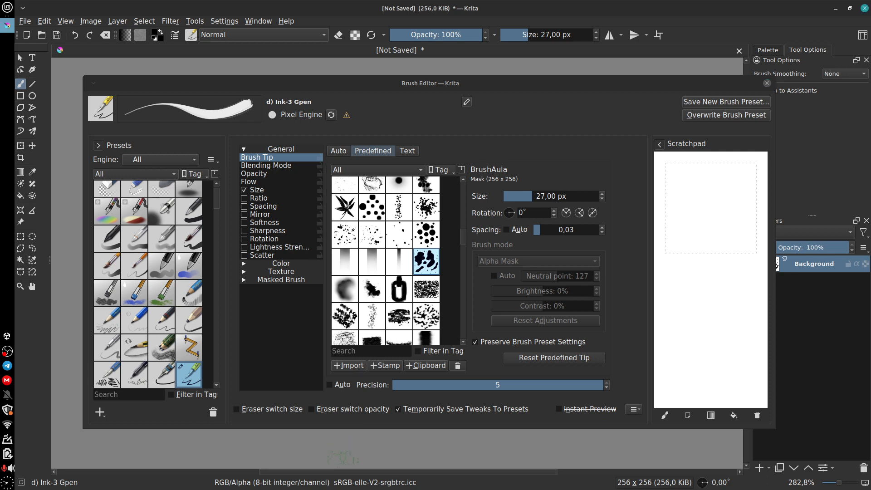
click(767, 84)
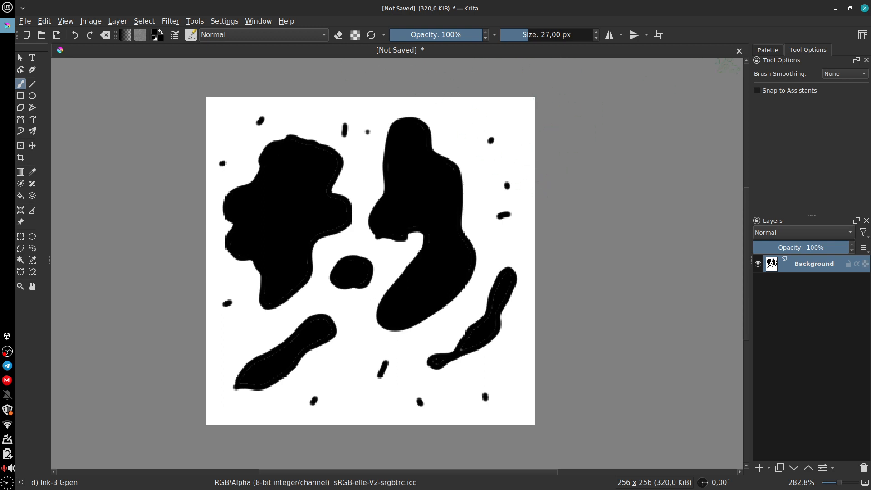
- Close the untitled image without saving and create a new document from the Texture 1024x1024 preset
click(738, 52)
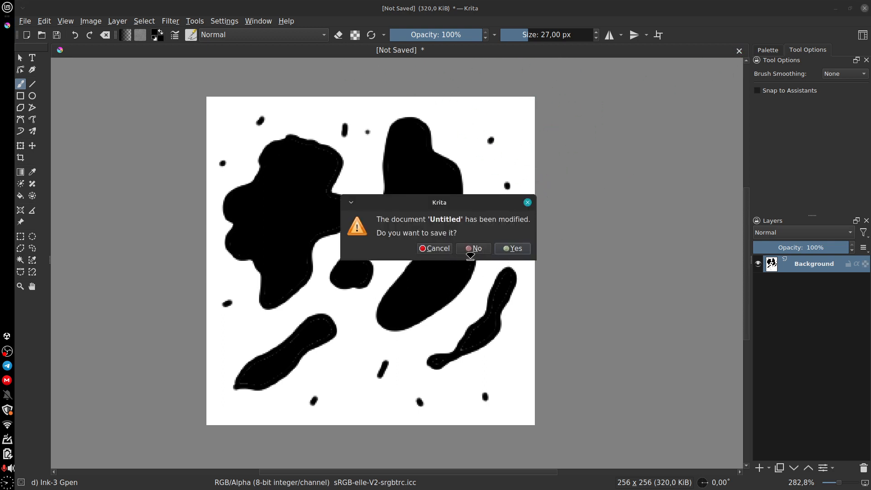
click(481, 255)
click(211, 161)
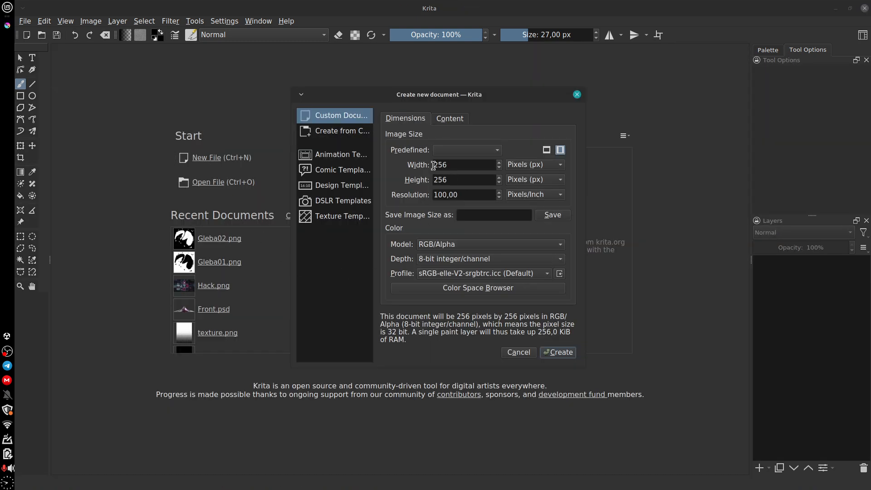
click(490, 150)
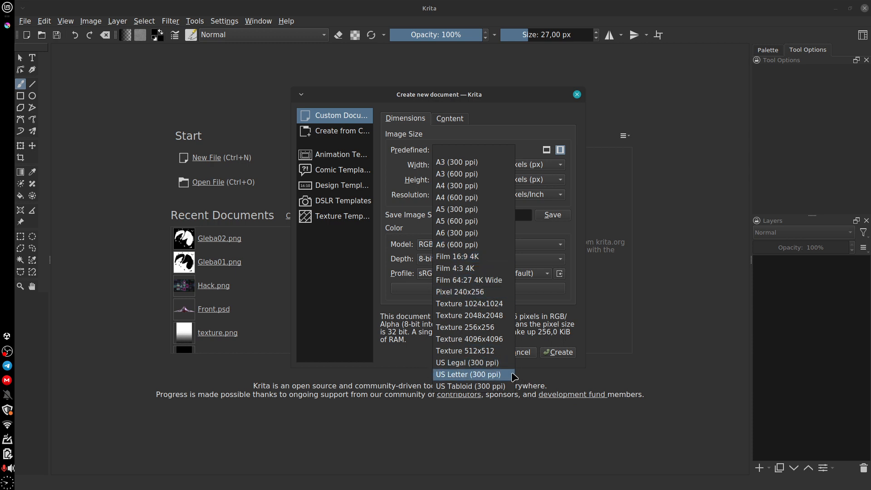
click(489, 304)
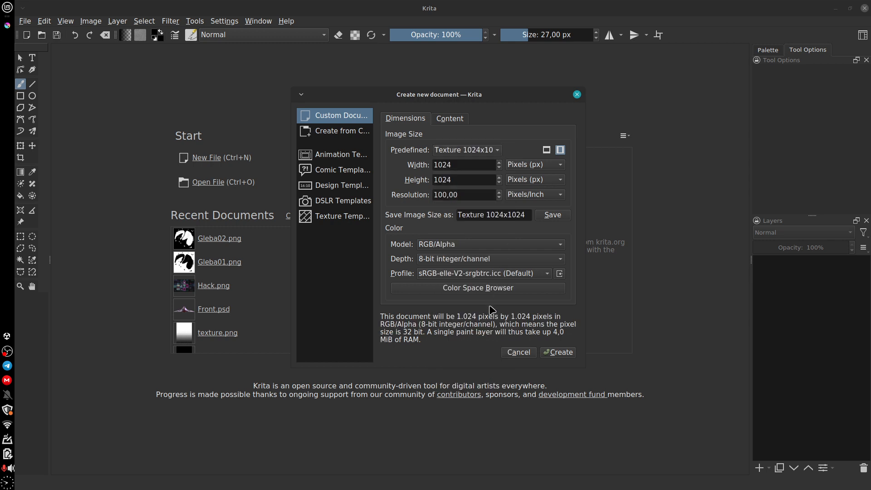
click(559, 352)
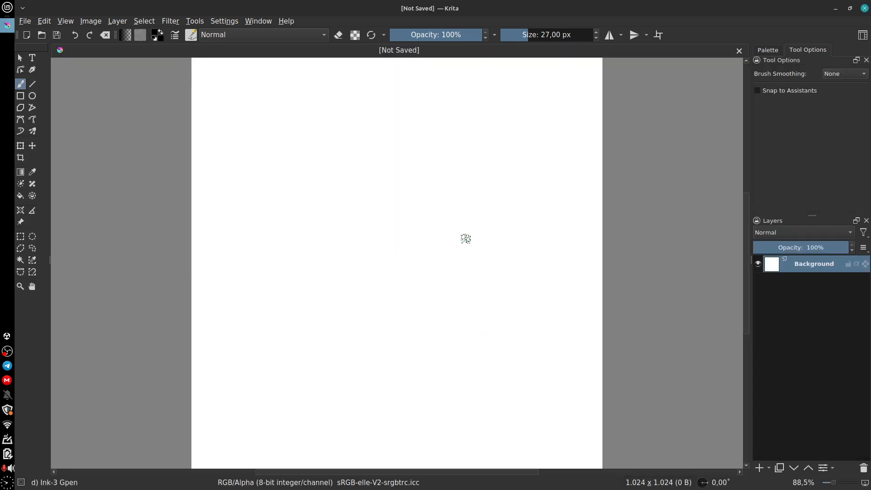
- Test the BrushAula tip with several black strokes in different directions across the blank canvas
mouse_move(414, 116)
mouse_down()
mouse_move(338, 249)
mouse_move(410, 208)
mouse_up()
drag(452, 181, 442, 268)
drag(491, 178, 459, 303)
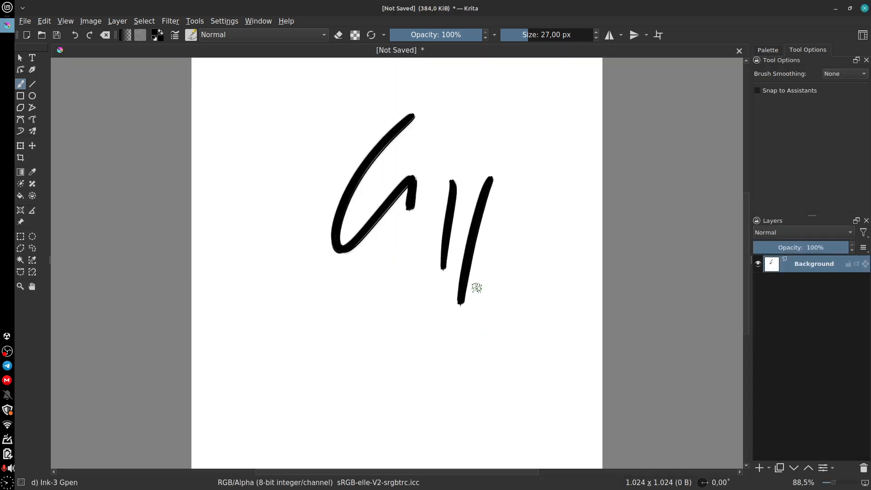
drag(531, 144, 490, 335)
drag(356, 408, 394, 251)
mouse_move(398, 400)
mouse_down()
mouse_move(432, 253)
mouse_move(421, 376)
mouse_up()
mouse_move(264, 104)
mouse_down()
mouse_move(244, 191)
mouse_move(289, 309)
mouse_up()
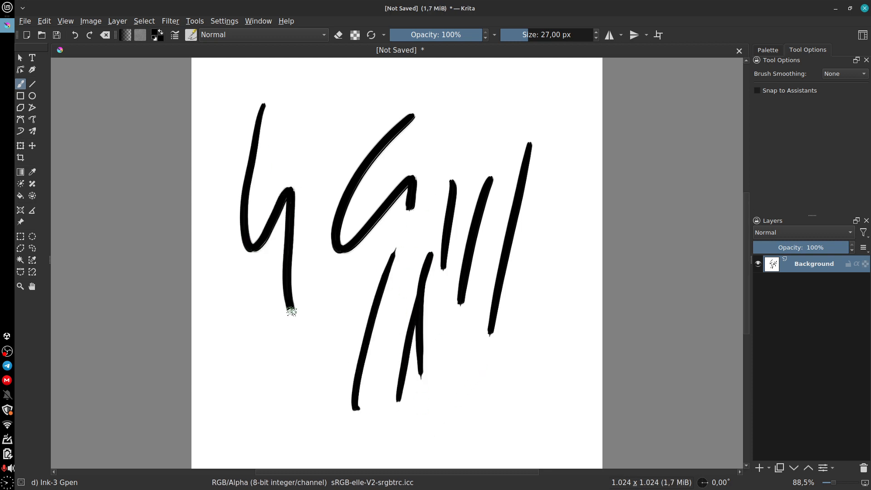
drag(314, 276, 320, 314)
drag(242, 380, 345, 350)
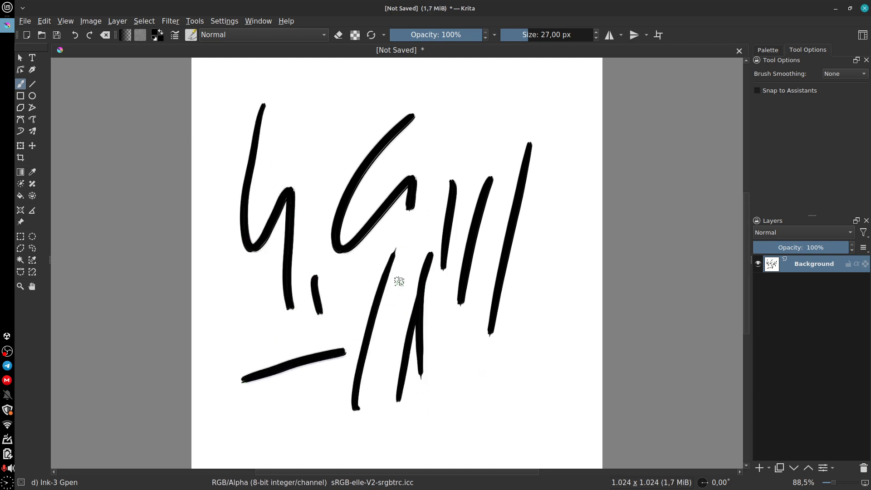
drag(341, 280, 445, 224)
drag(420, 133, 539, 112)
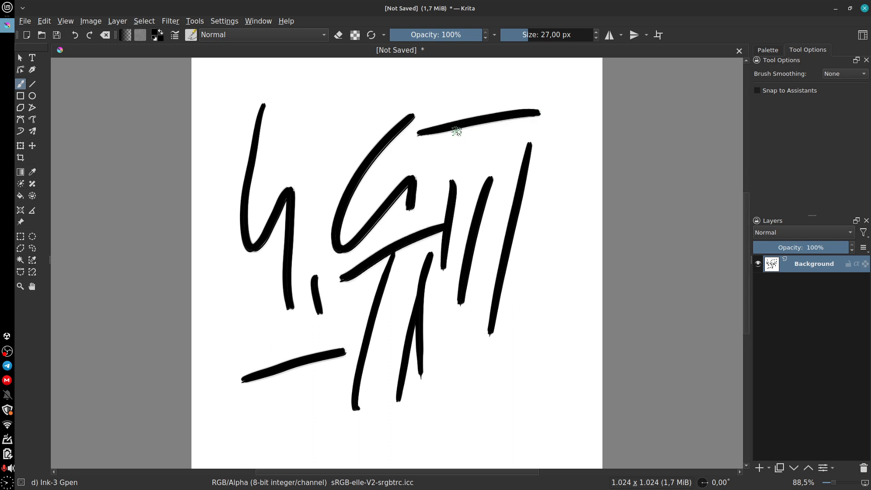
- Undo all the test strokes to return to a blank canvas
key(ctrl+z)
key(ctrl+z)
key(ctrl+z)
key(ctrl+z)
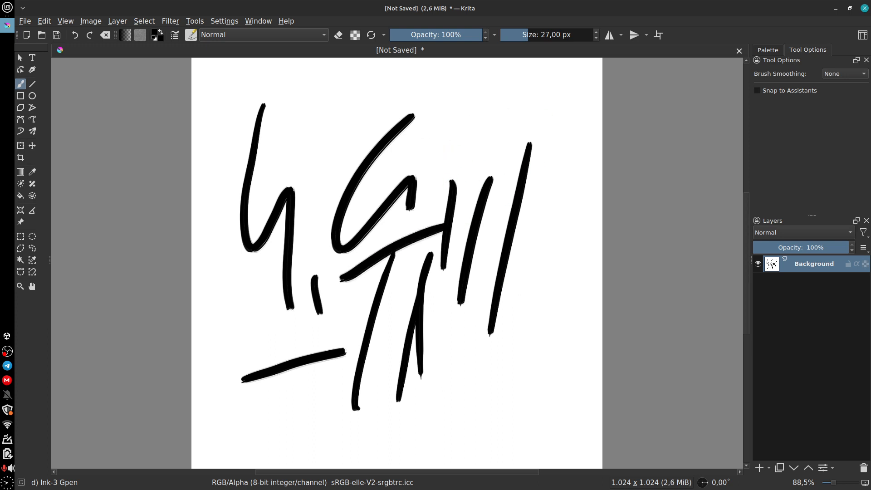
key(ctrl+z)
key(ctrl+z)
key(ctrl+z)
key(ctrl+z)
key(ctrl+z)
key(ctrl+z)
key(ctrl+z)
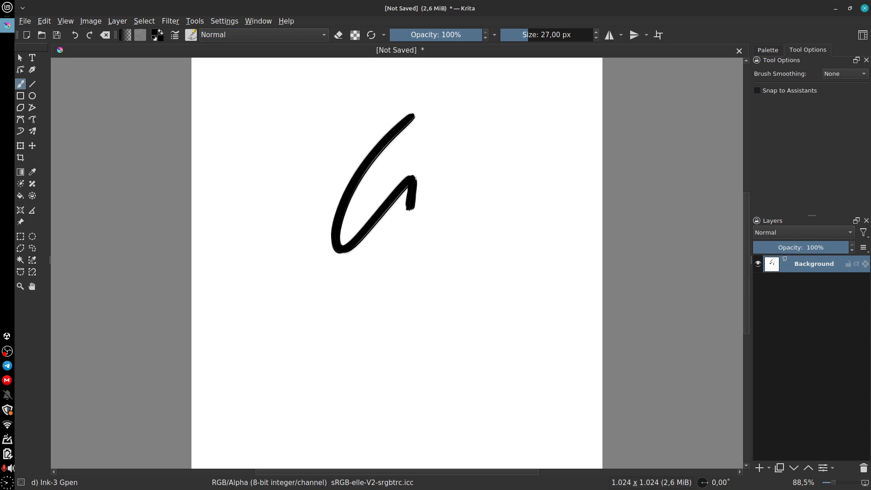
mouse_move(305, 119)
mouse_down()
mouse_move(277, 211)
mouse_move(444, 259)
mouse_move(490, 390)
mouse_up()
key(ctrl+z)
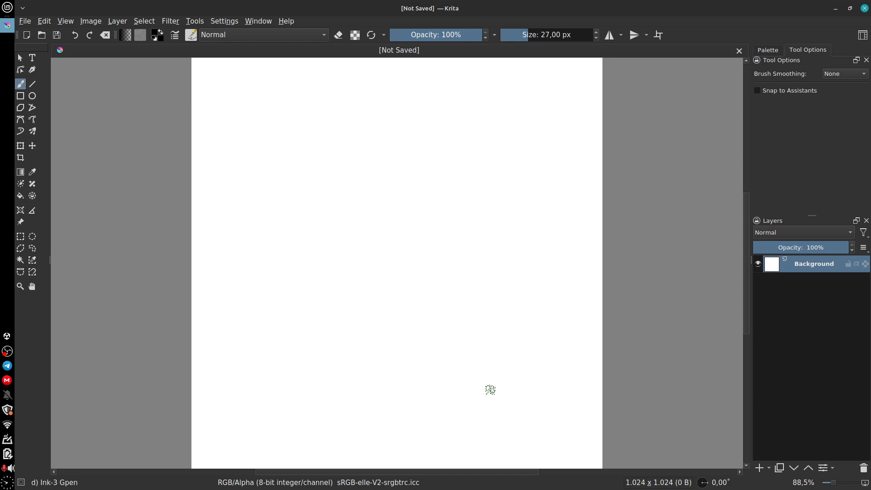
- Switch the brush tip to the predefined bristles_circle_random and close the brush editor
click(175, 35)
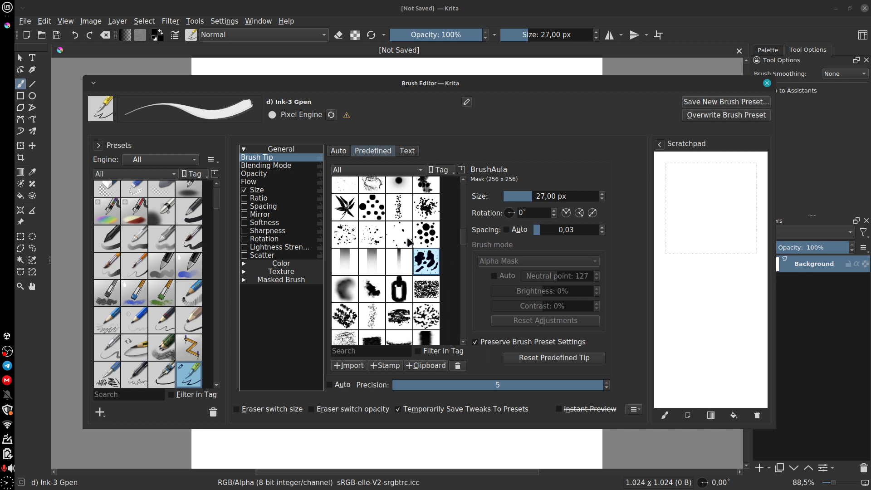
click(372, 234)
click(200, 440)
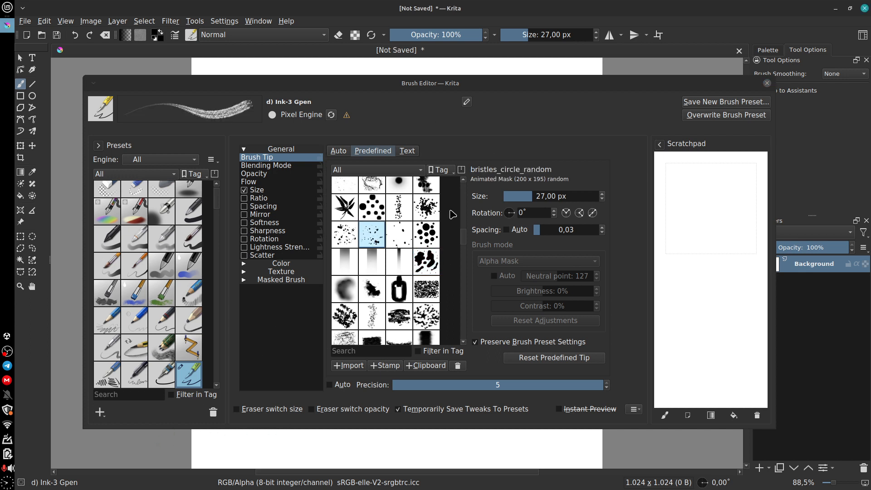
click(767, 83)
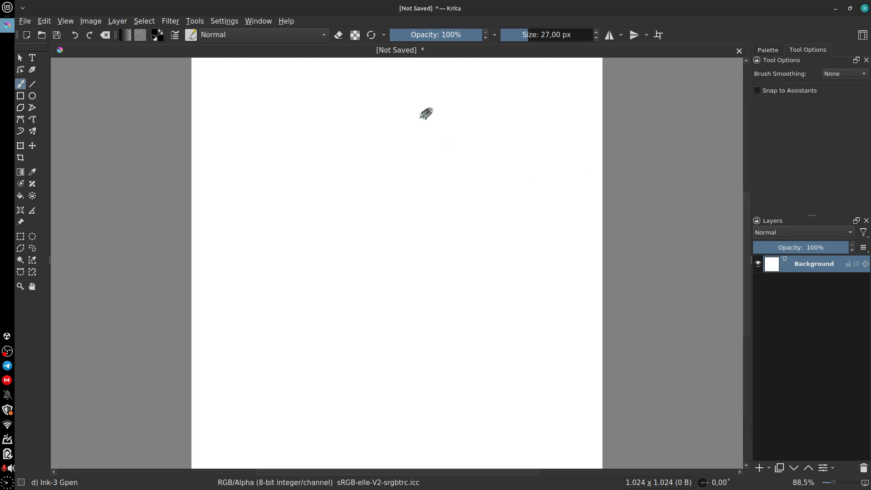
- Try the bristle tip with four long diagonal strokes, and clear the canvas
drag(429, 111, 318, 278)
mouse_move(447, 143)
mouse_down()
mouse_move(407, 198)
mouse_move(319, 371)
mouse_up()
drag(515, 195, 355, 408)
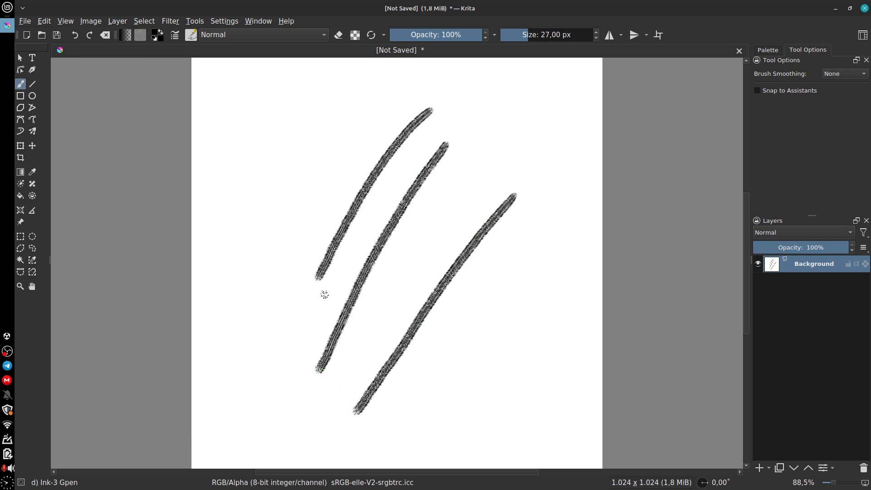
drag(317, 186, 278, 301)
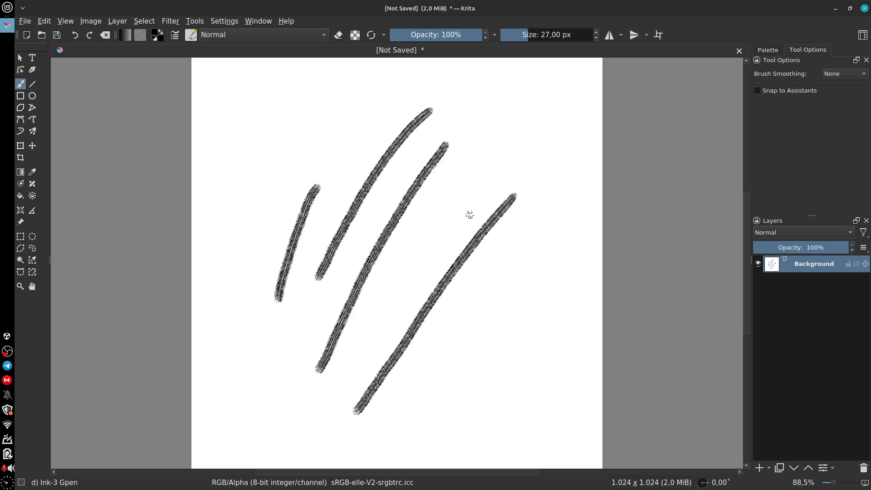
key(Delete)
- Change the Ink-3 Gpen brush tip to the predefined C_Cloud 1 and close the brush editor
click(190, 39)
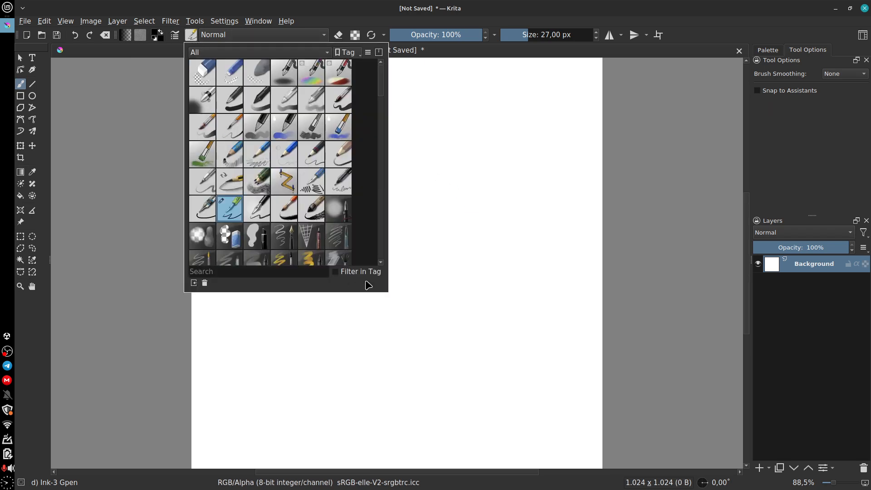
click(191, 33)
click(175, 37)
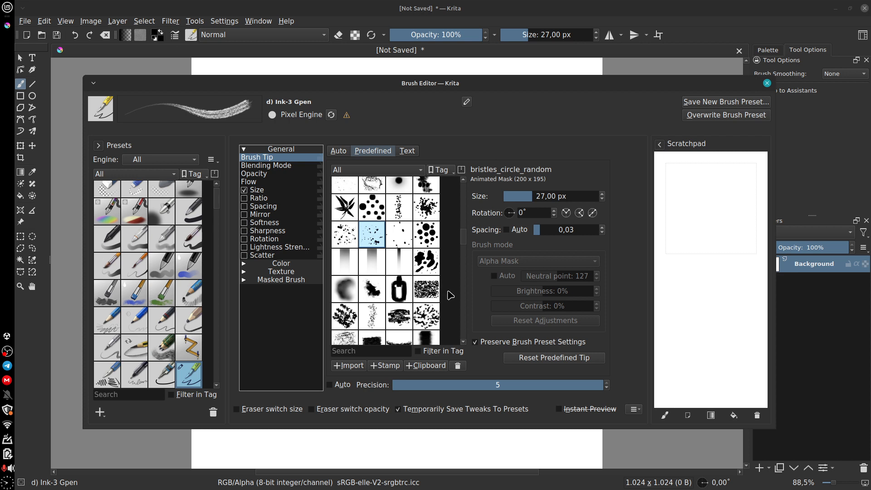
click(349, 296)
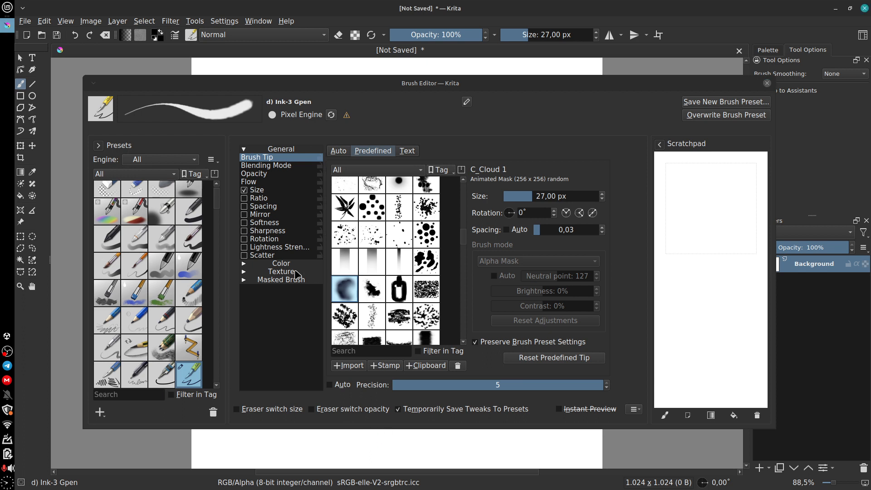
click(767, 83)
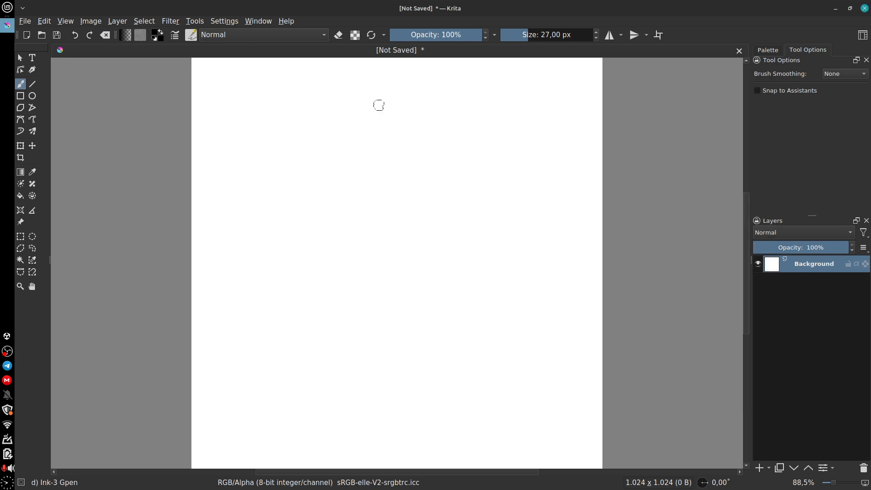
- Try the C_Cloud 1 tip with one long and two short slanted strokes in the upper part of the canvas
drag(379, 105, 333, 204)
drag(378, 164, 351, 191)
drag(423, 136, 399, 188)
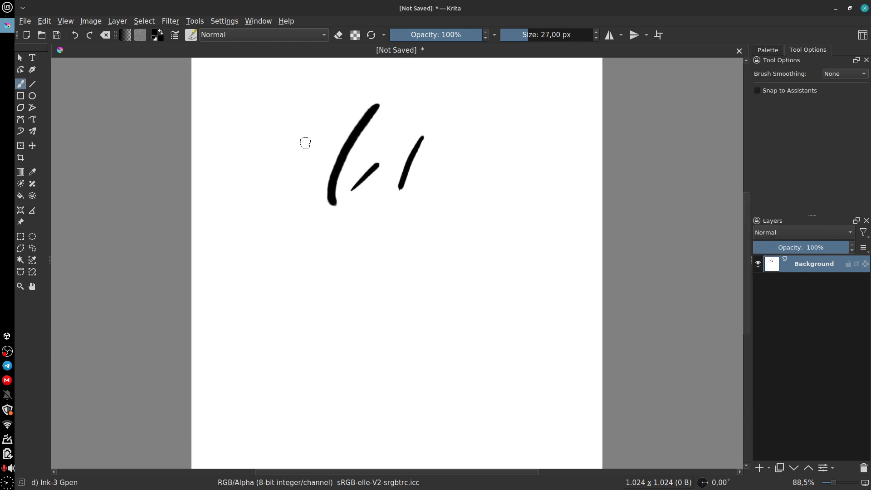
- Choose the Basic Rounded brush preset and paint one long diagonal stroke beside the black ones
click(192, 37)
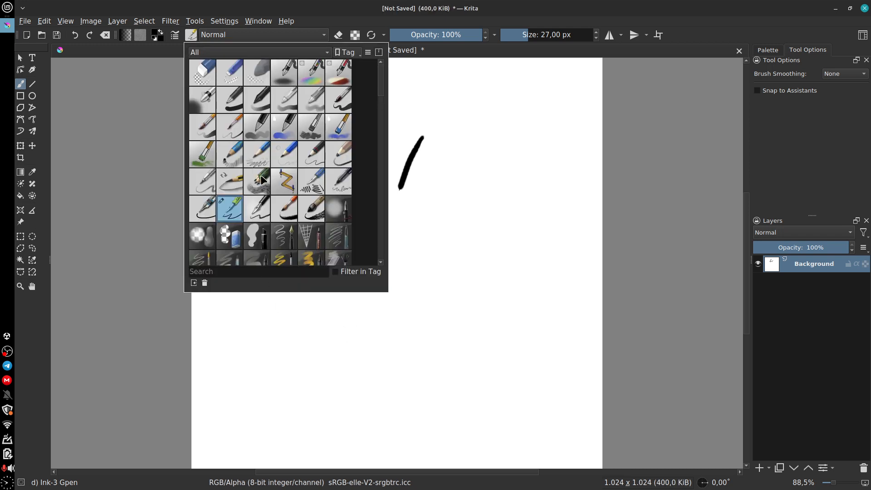
click(250, 130)
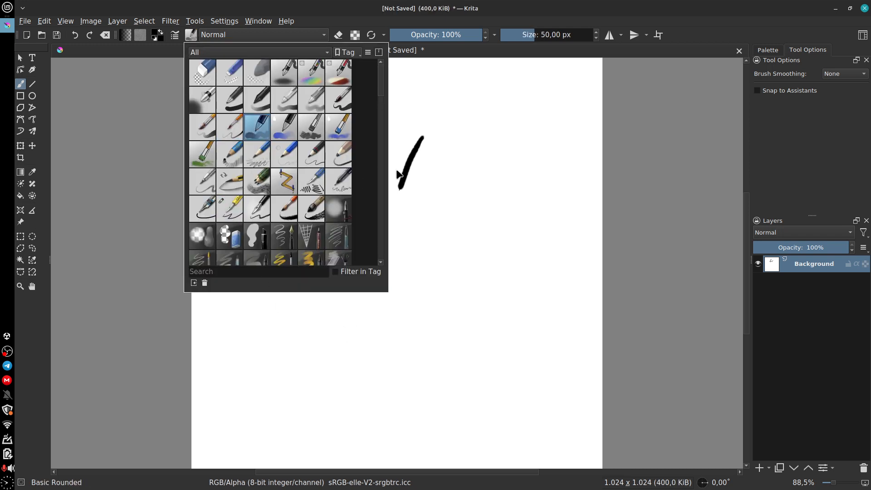
click(499, 149)
drag(519, 117, 426, 249)
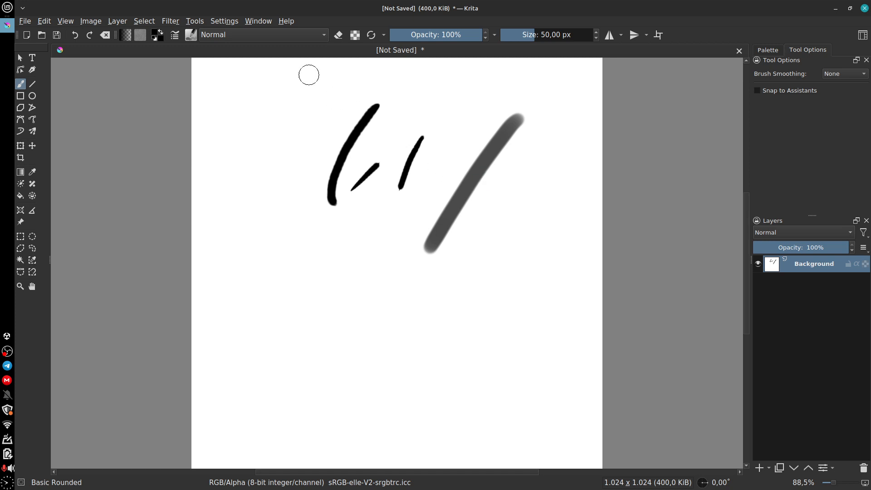
- Browse several predefined tips for Basic Rounded, settle on O_Oils 1 GP, and close the brush editor
click(191, 35)
click(186, 38)
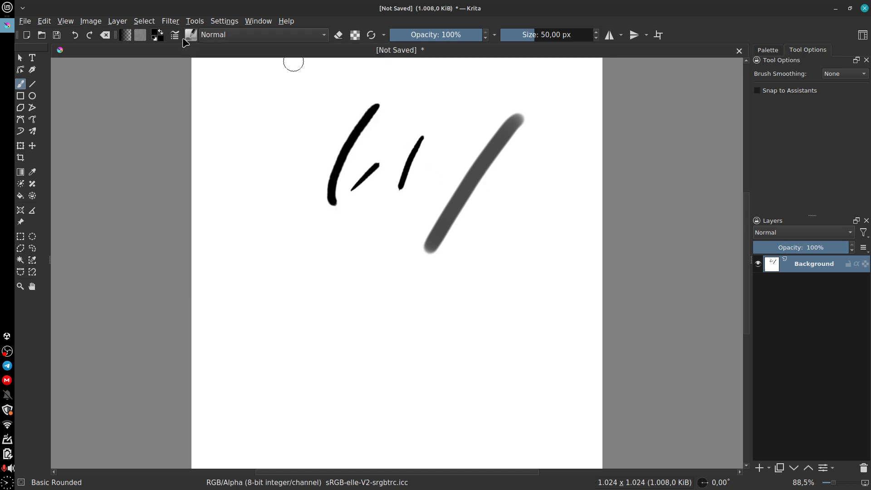
click(176, 36)
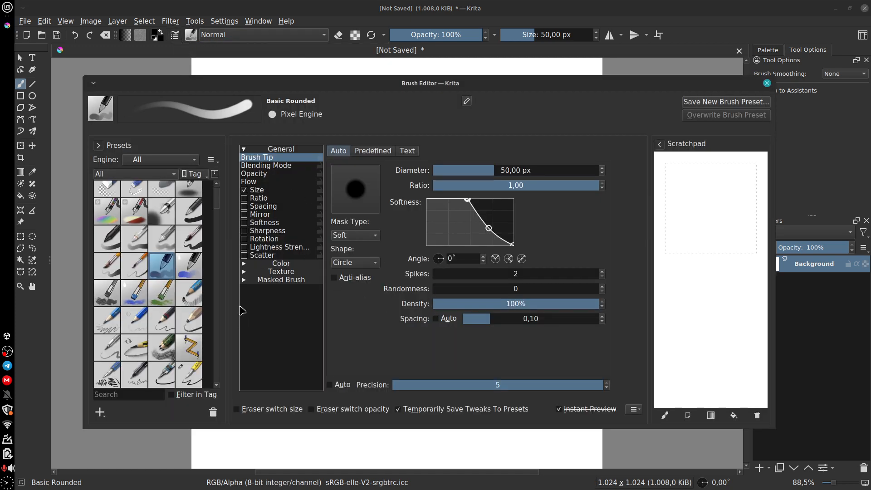
click(373, 150)
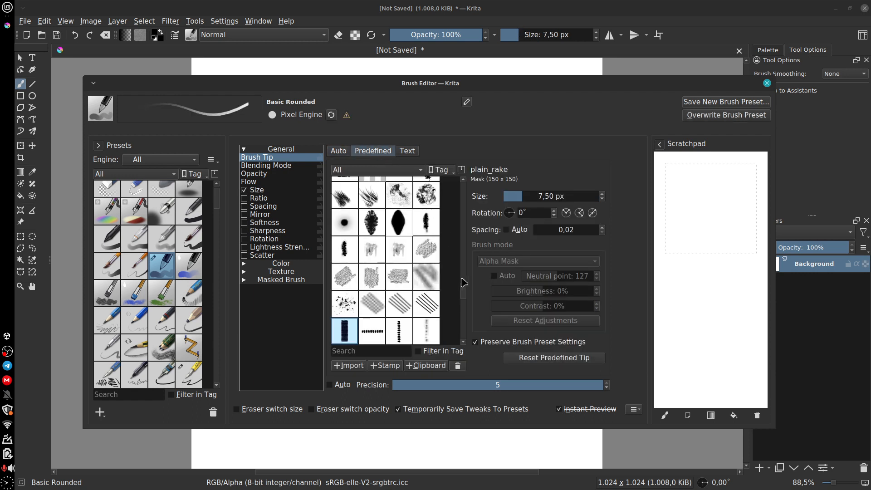
click(377, 257)
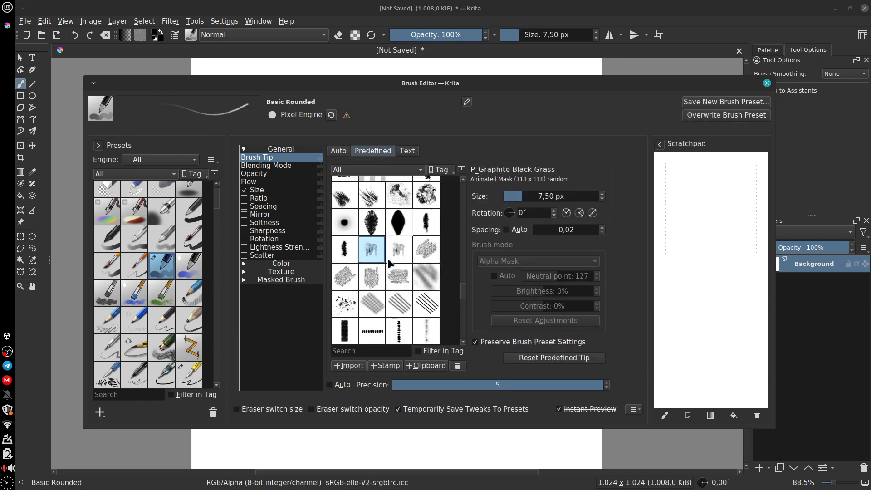
click(429, 251)
click(393, 285)
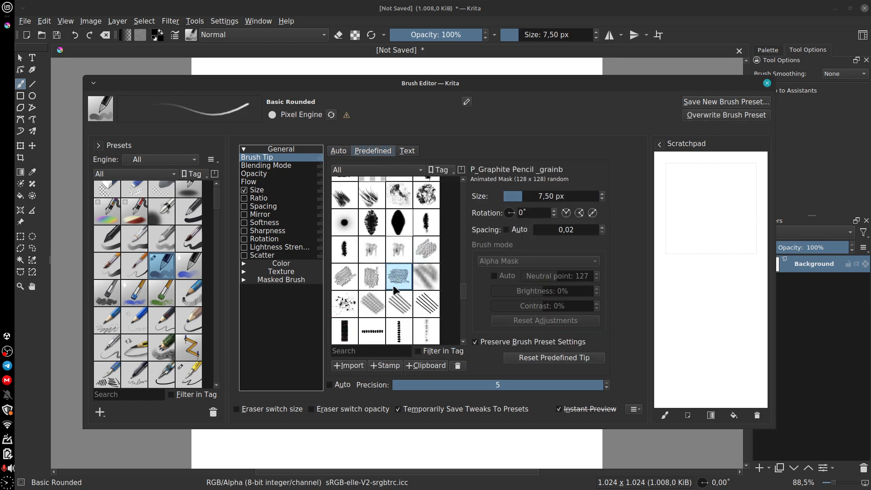
click(431, 285)
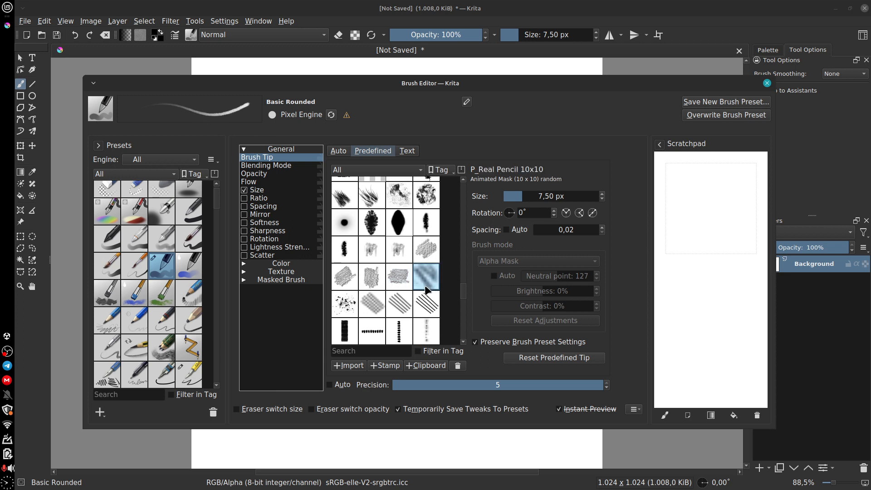
click(373, 313)
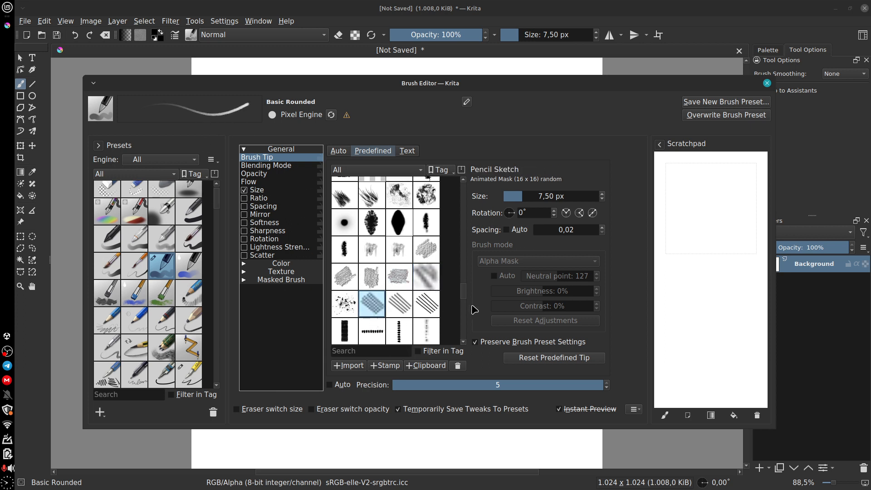
click(434, 200)
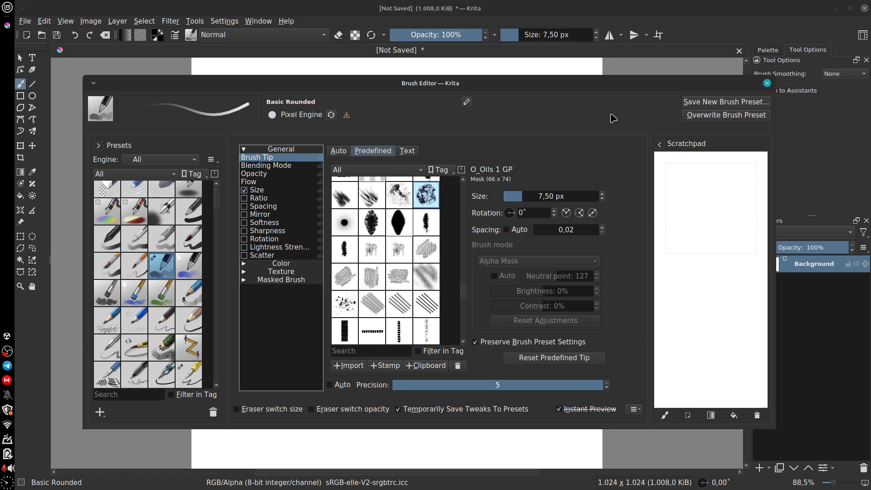
click(767, 83)
- Test the O_Oils 1 GP tip with a thin diagonal stroke and, at a size of 74,93 px, three short thick strokes
drag(548, 150, 481, 266)
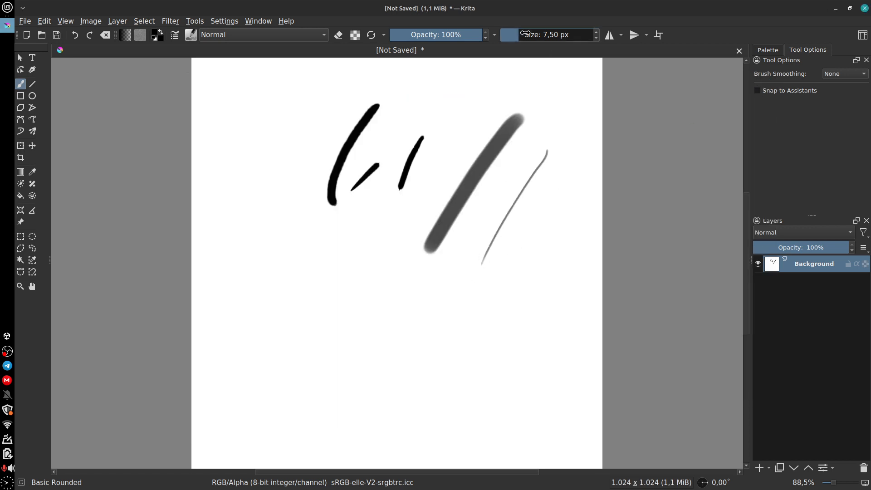
click(540, 35)
drag(379, 284, 357, 348)
drag(423, 300, 412, 367)
drag(468, 297, 463, 377)
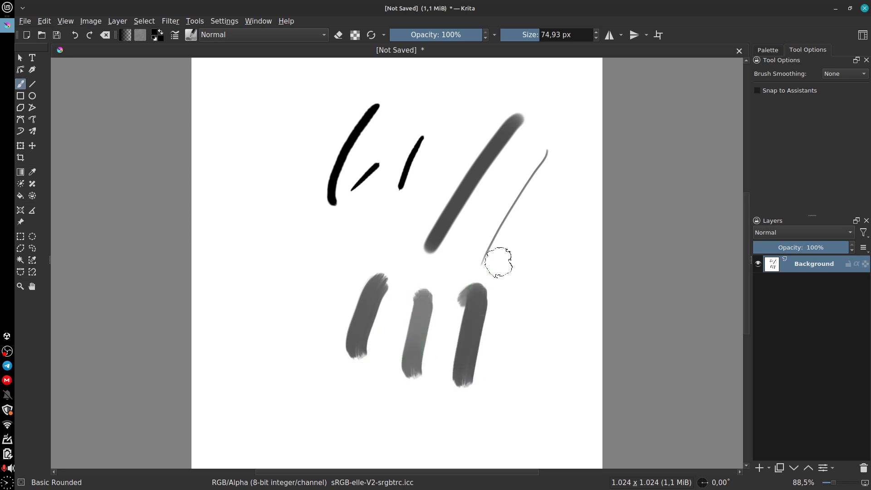
- Add four more short slanted oil strokes on the canvas's left half, and clear the canvas
drag(335, 240, 289, 316)
drag(311, 276, 294, 312)
drag(353, 245, 320, 305)
drag(293, 152, 254, 238)
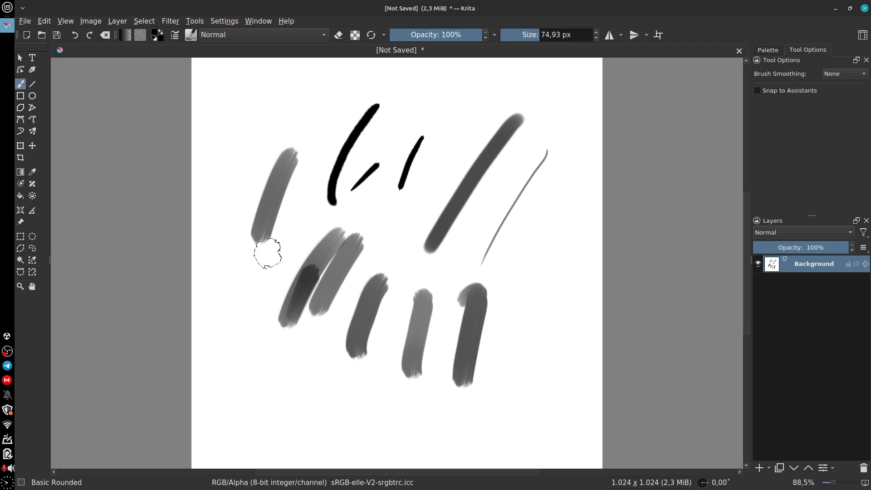
key(Delete)
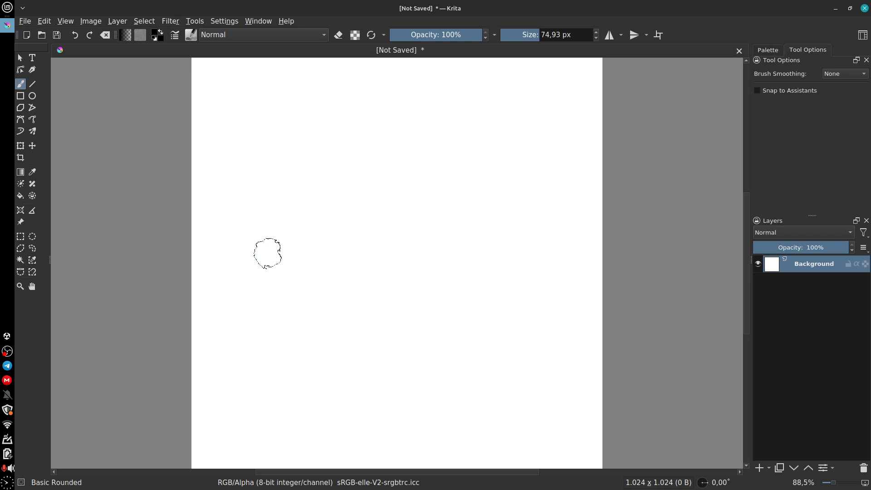
- Try the oil tip with a short diagonal stroke and a continuous zigzag, and undo both
drag(391, 112, 336, 166)
mouse_move(293, 243)
mouse_down()
mouse_move(402, 164)
mouse_move(391, 369)
mouse_up()
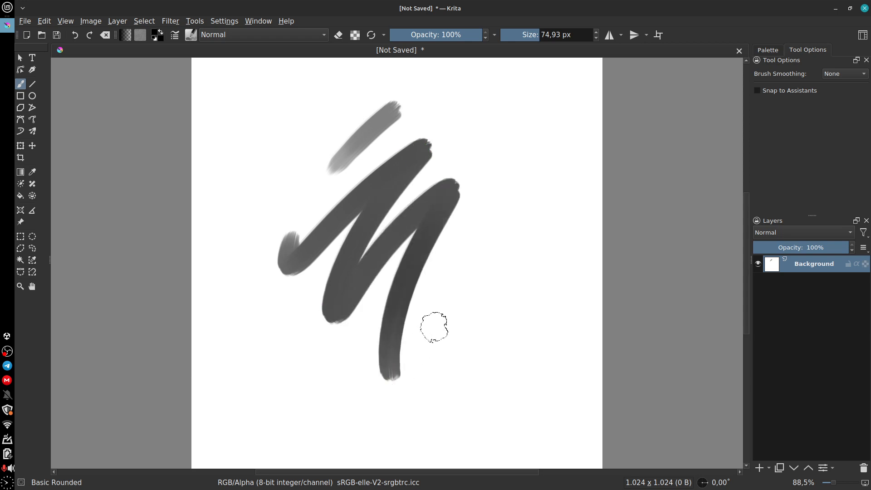
key(ctrl+z)
key(ctrl+z)
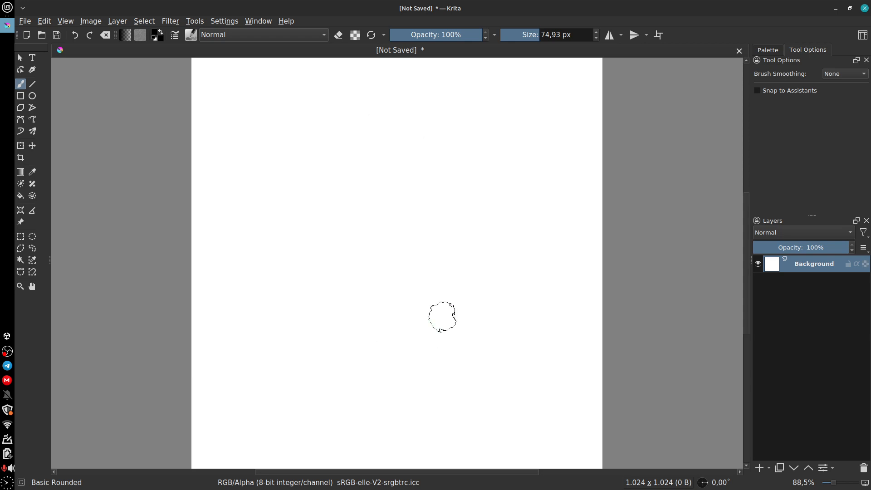
- Try the oil tip with a large zigzag and two vertical strokes, undo them, and return the canvas to blank
mouse_move(374, 93)
mouse_down()
mouse_move(286, 214)
mouse_move(414, 278)
mouse_move(425, 371)
mouse_up()
drag(483, 196, 473, 367)
mouse_move(494, 259)
mouse_down()
mouse_move(524, 193)
mouse_move(511, 358)
mouse_up()
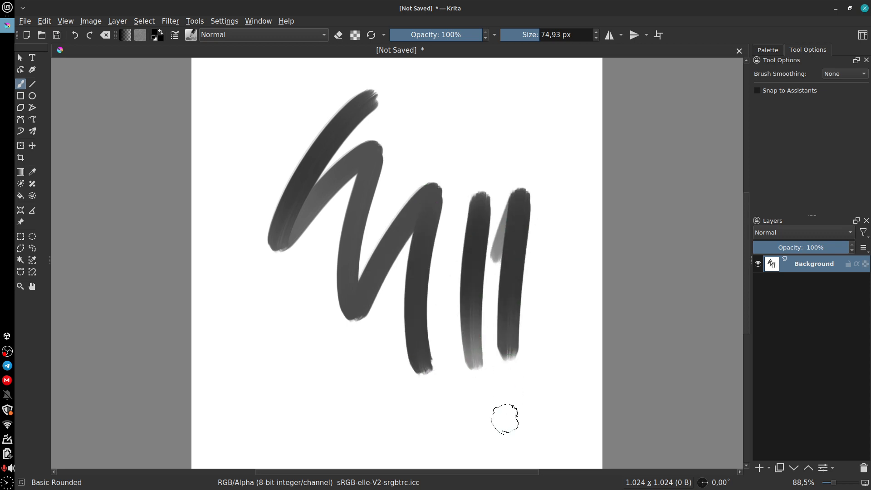
key(ctrl+z)
key(ctrl+z)
key(ctrl+z)
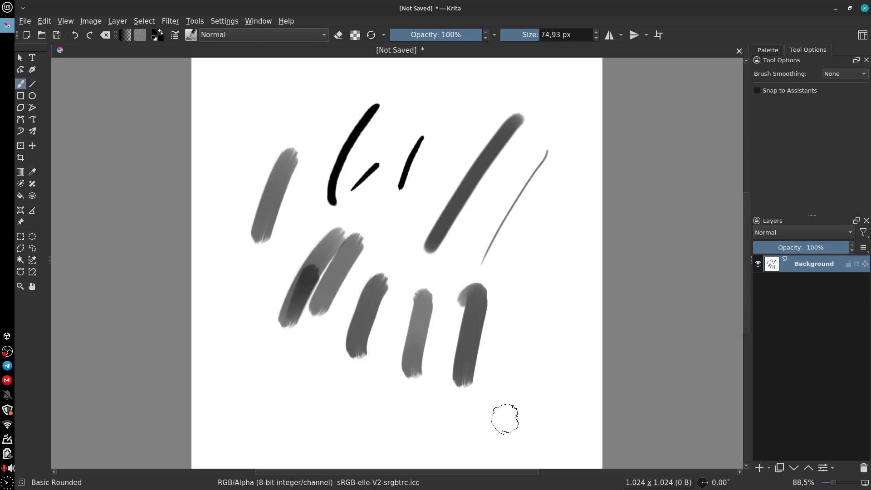
key(Delete)
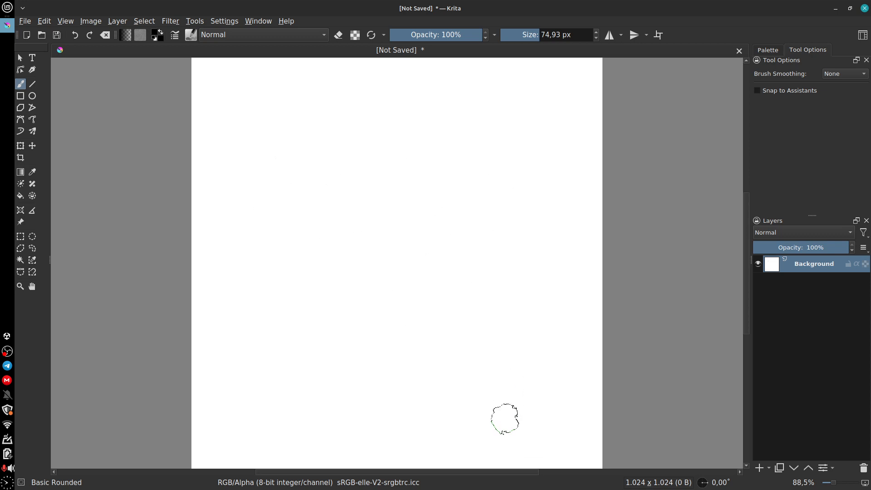
- Open the brush editor and review the Blending Mode, Opacity, Flow and Size settings of the Basic Rounded brush
click(174, 34)
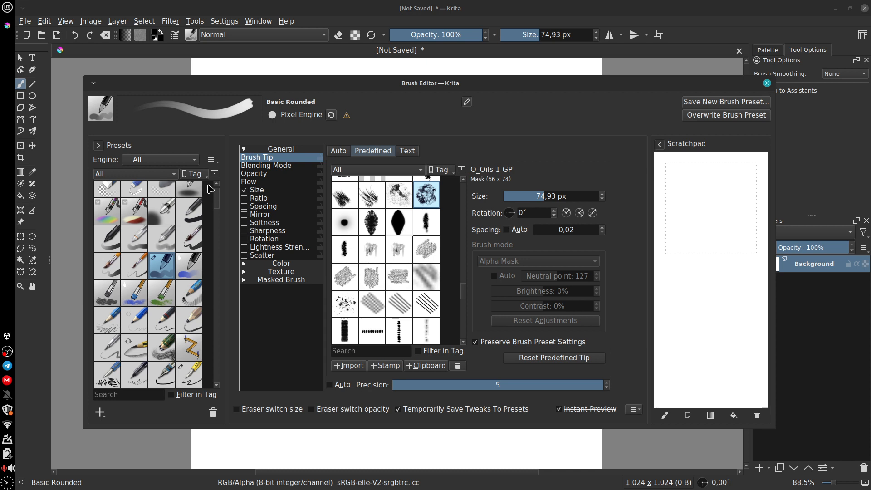
click(179, 35)
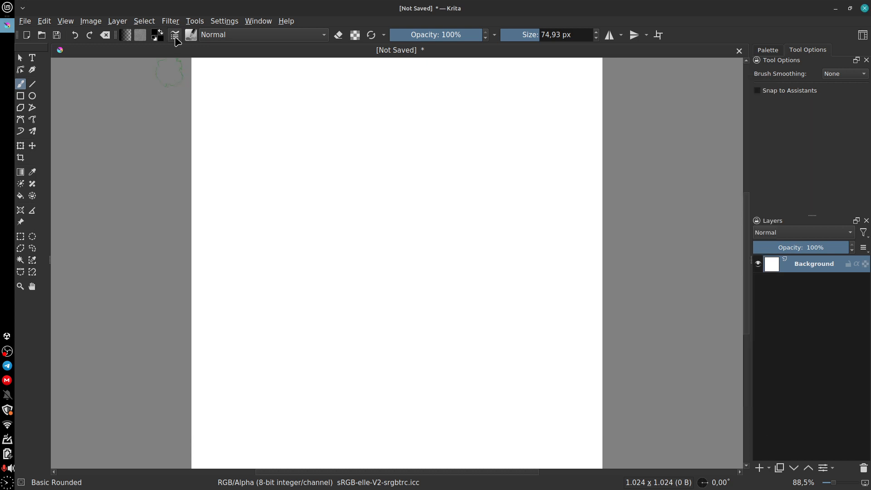
click(179, 35)
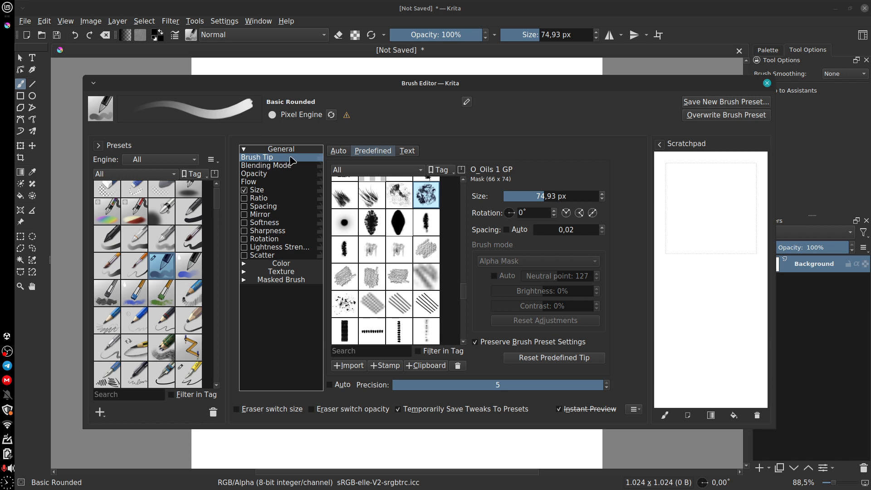
click(274, 167)
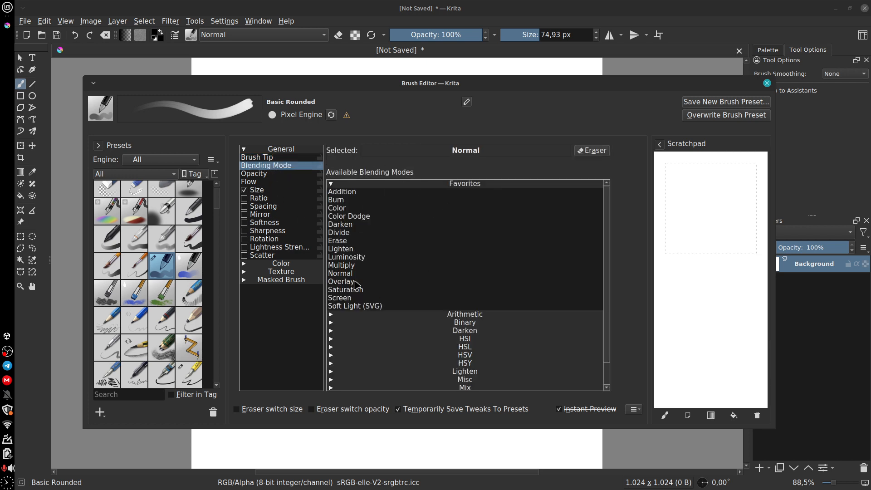
click(268, 177)
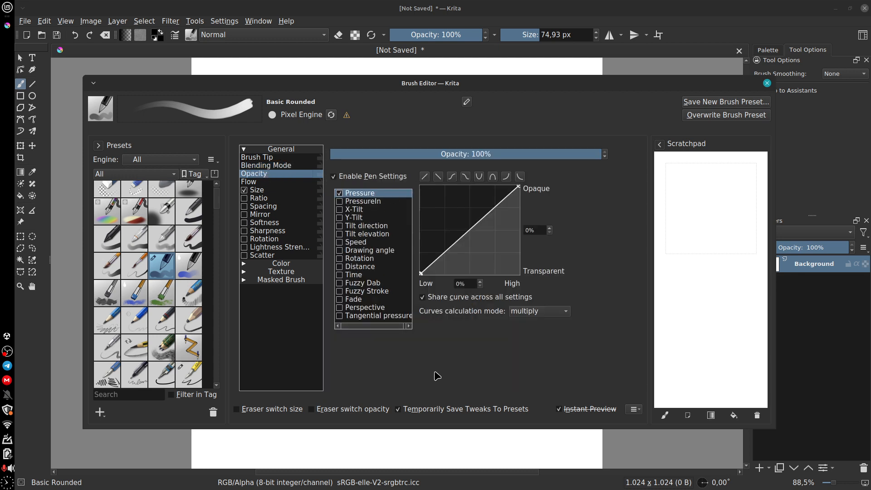
click(271, 182)
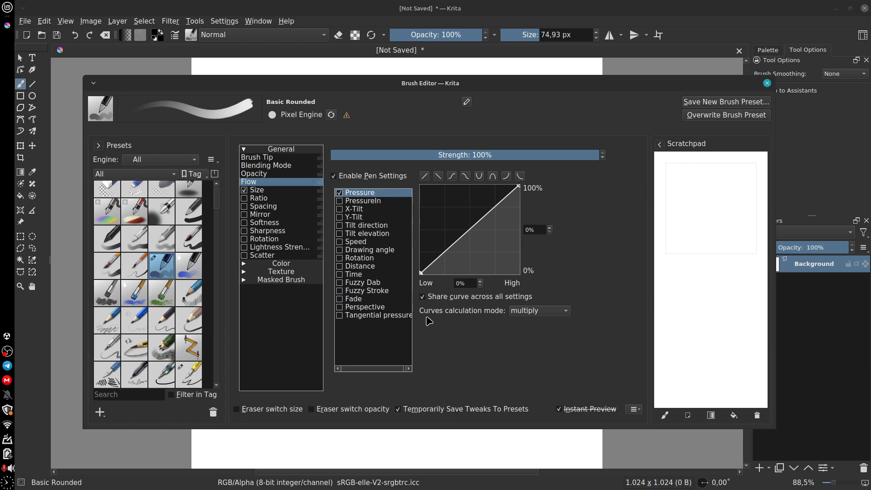
click(268, 191)
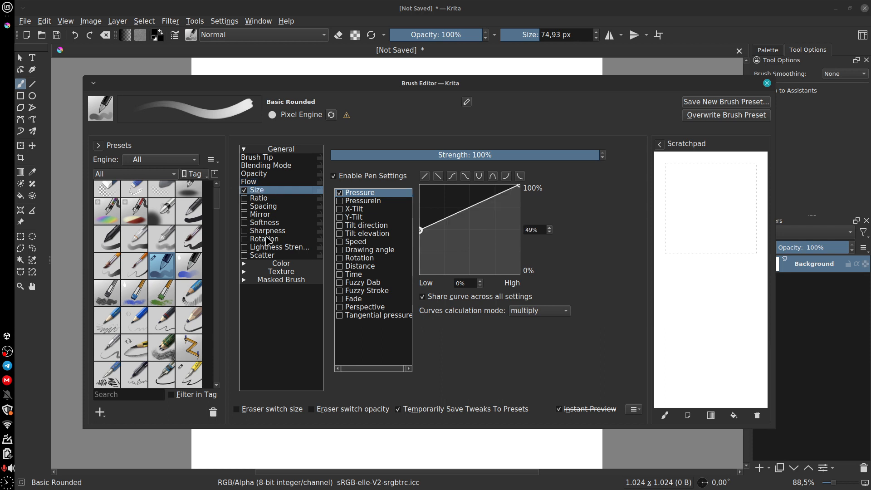
- Review the brush's Ratio, Spacing, Mirror, Softness, Sharpness, Lightness Strength and Rotation options
click(276, 198)
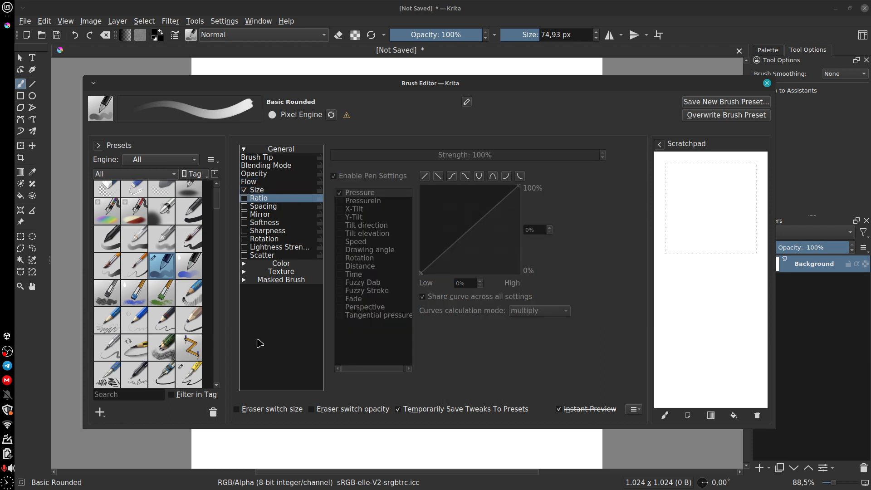
click(291, 207)
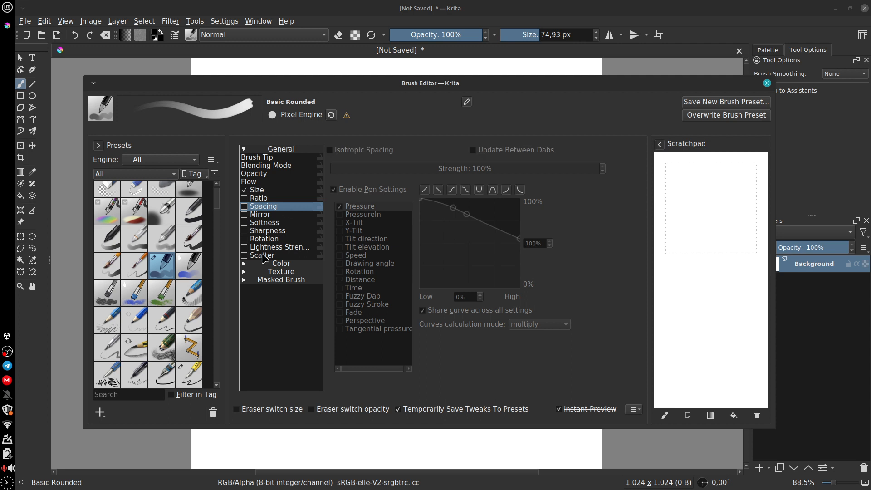
click(294, 215)
click(293, 223)
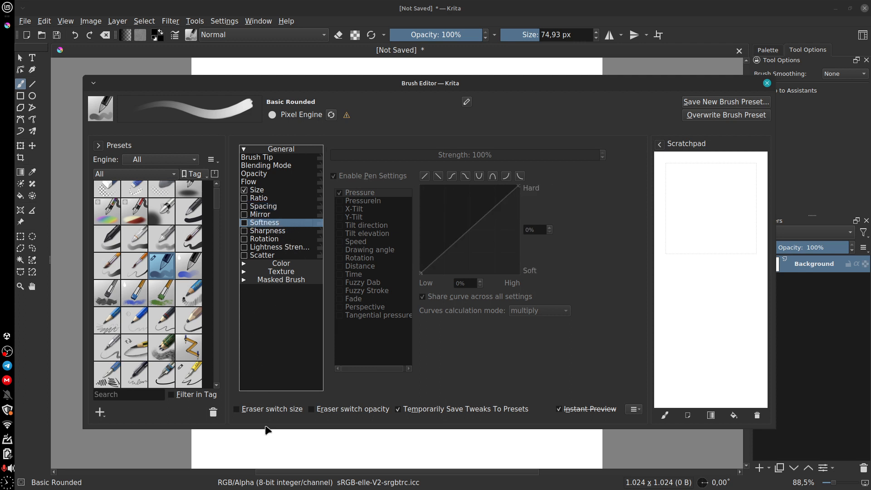
click(300, 232)
click(295, 248)
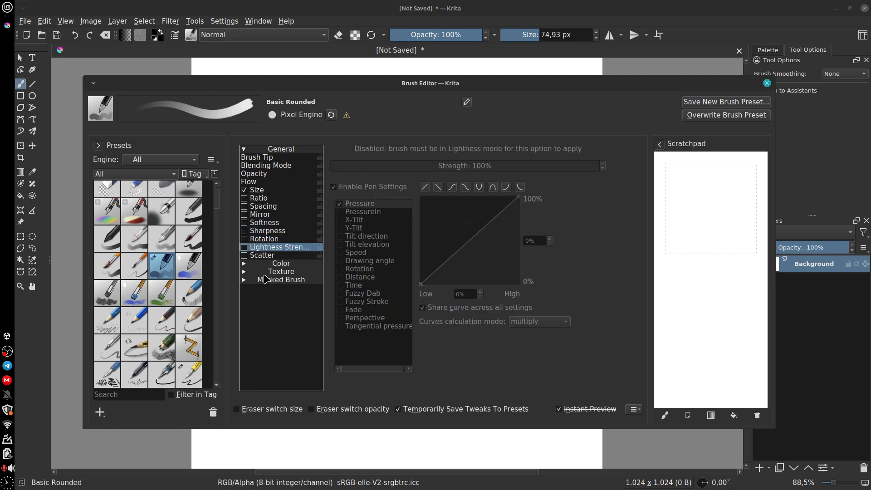
click(287, 239)
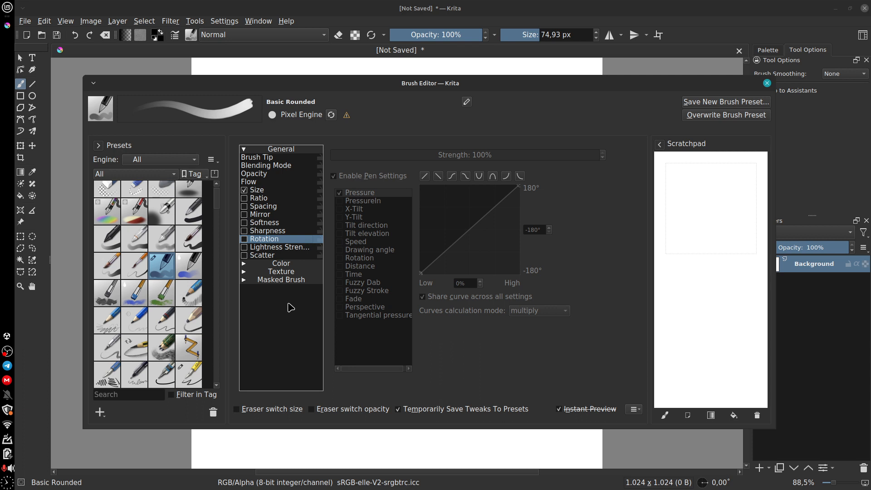
- Disable the brush's Size option and the pen settings for Opacity, and return to the canvas
click(262, 190)
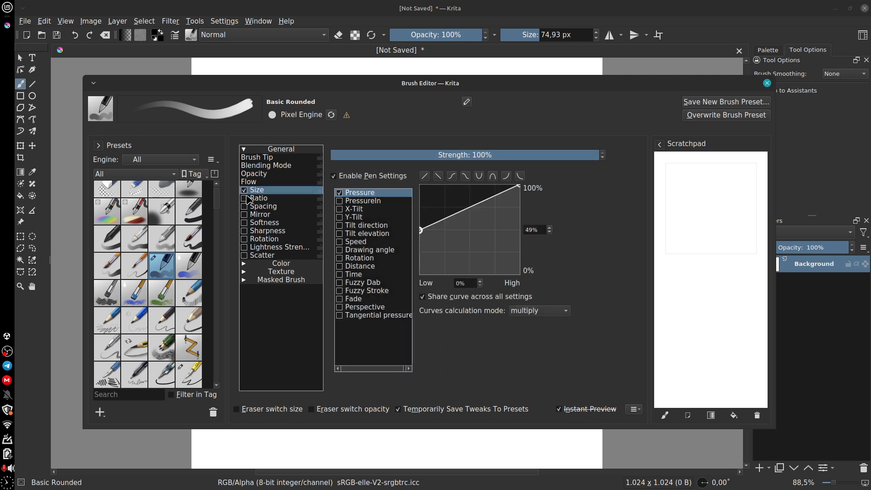
click(261, 176)
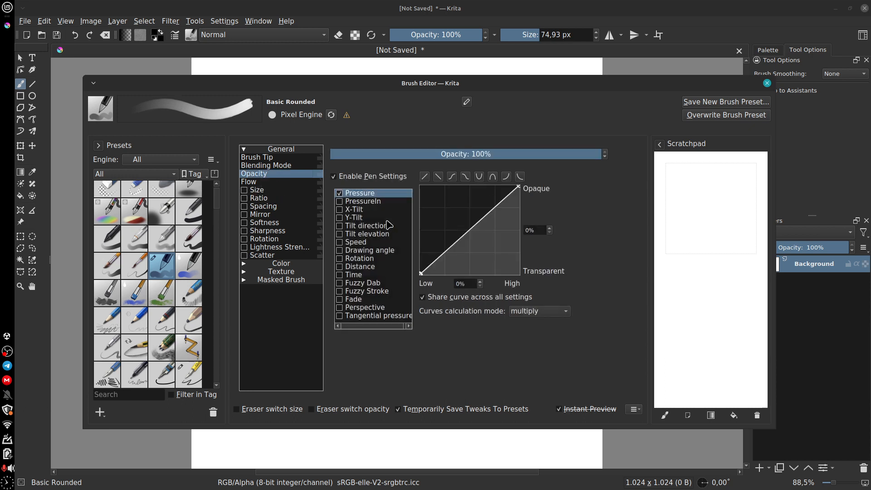
click(334, 177)
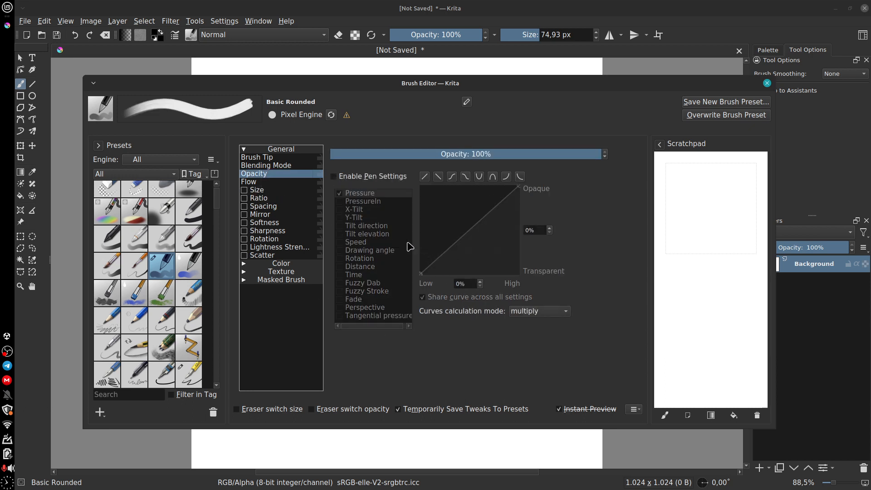
click(279, 166)
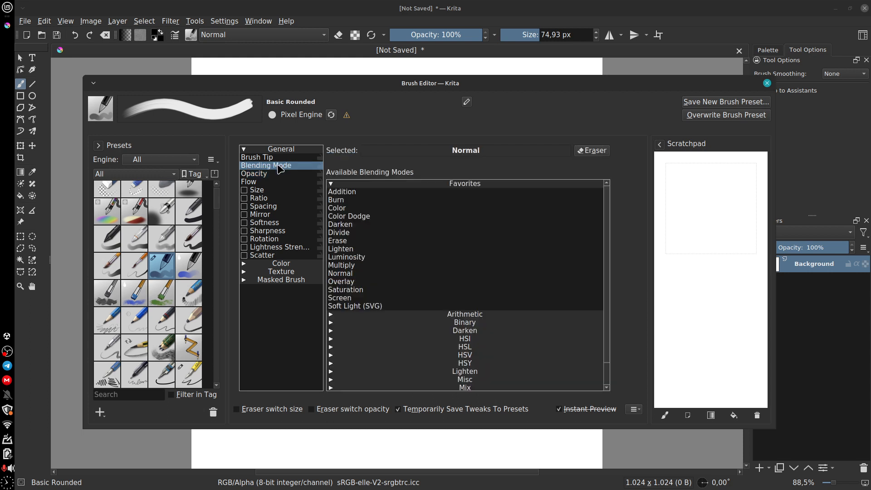
click(270, 159)
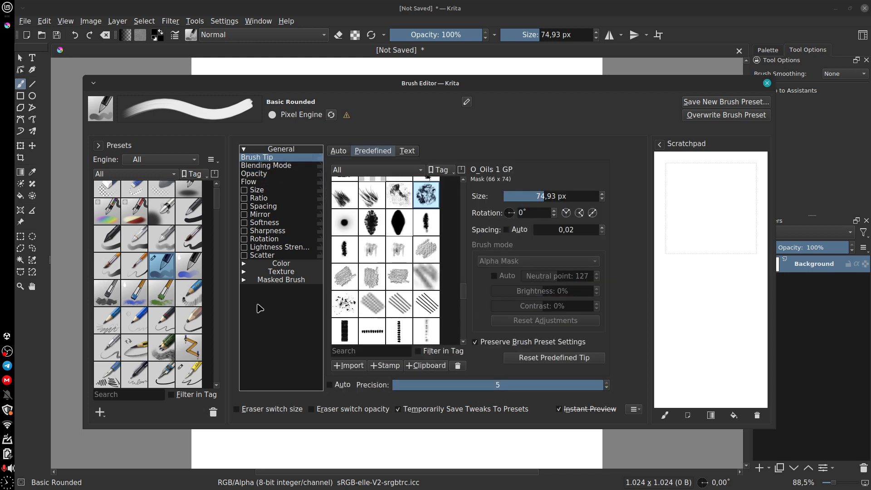
click(258, 174)
click(767, 83)
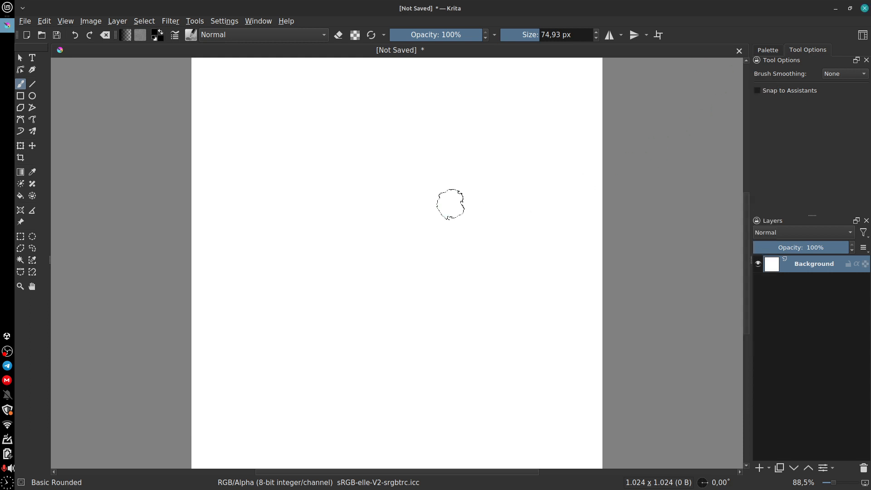
- Test the brush with thick zigzag, slanted and vertical strokes across the whole canvas, and clear the canvas
mouse_move(393, 109)
mouse_down()
mouse_move(307, 201)
mouse_move(416, 140)
mouse_move(360, 295)
mouse_up()
drag(499, 136, 415, 363)
mouse_move(538, 157)
mouse_down()
mouse_move(512, 220)
mouse_move(471, 404)
mouse_up()
drag(234, 109, 250, 395)
mouse_move(297, 352)
mouse_down()
mouse_move(388, 389)
mouse_move(431, 320)
mouse_up()
drag(517, 119, 488, 224)
drag(565, 109, 537, 247)
drag(581, 193, 560, 343)
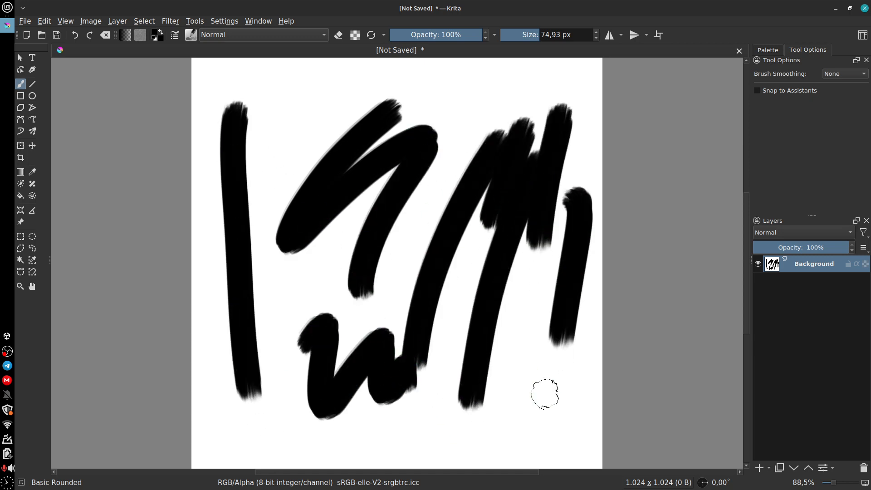
key(Delete)
- Paint five long, roughly vertical strokes side by side across the canvas, and clear them
mouse_move(295, 93)
mouse_down()
mouse_move(270, 240)
mouse_move(278, 379)
mouse_up()
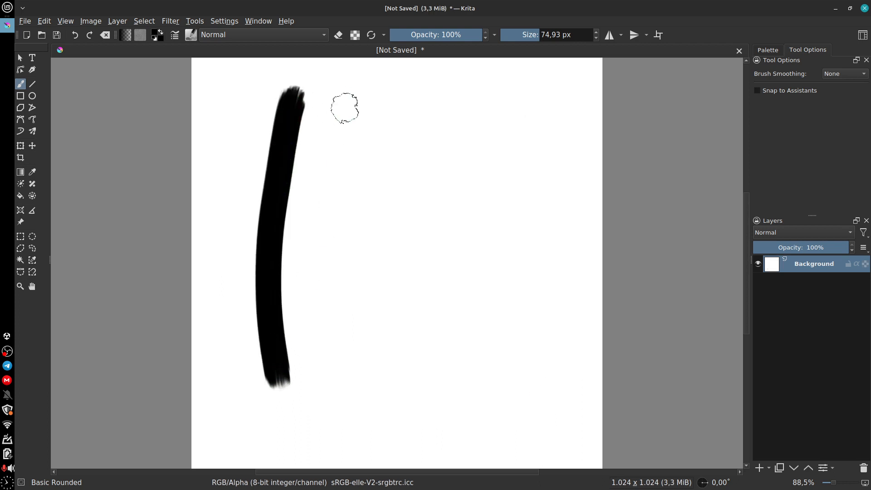
drag(346, 96, 356, 379)
drag(428, 114, 441, 399)
drag(512, 121, 499, 347)
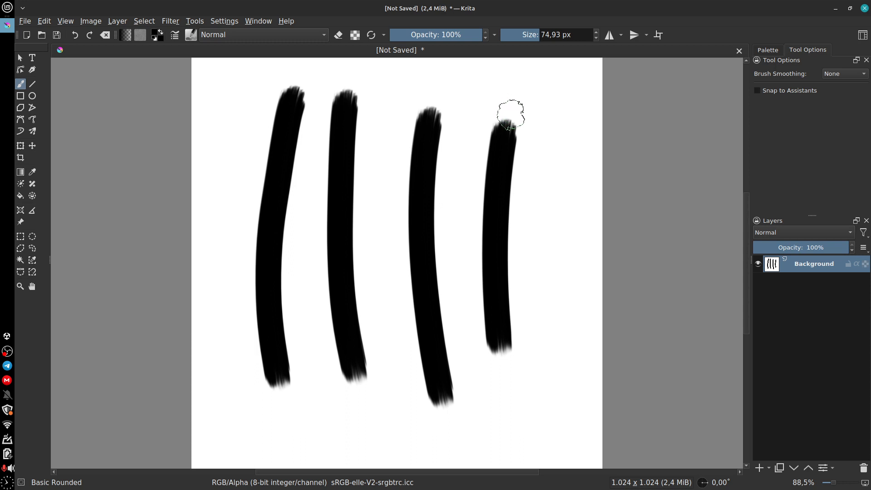
drag(571, 136, 521, 420)
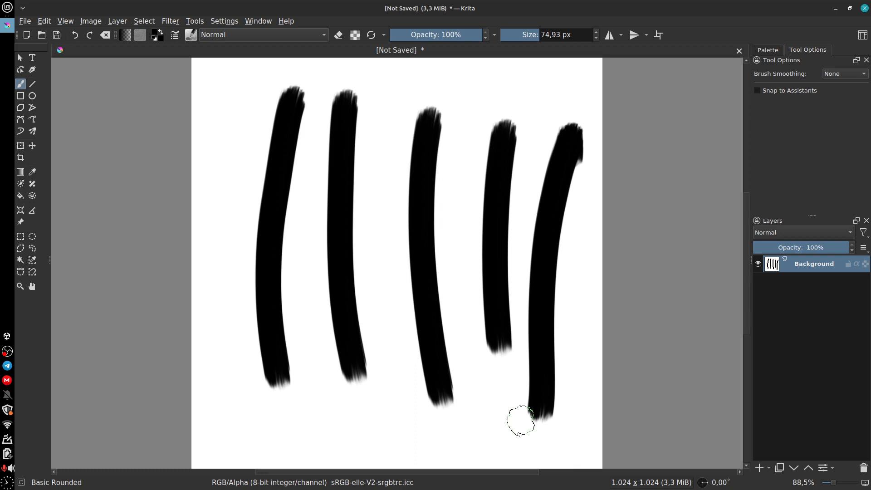
key(Delete)
- Reopen the brush editor and enable the pen settings for Opacity again
click(175, 35)
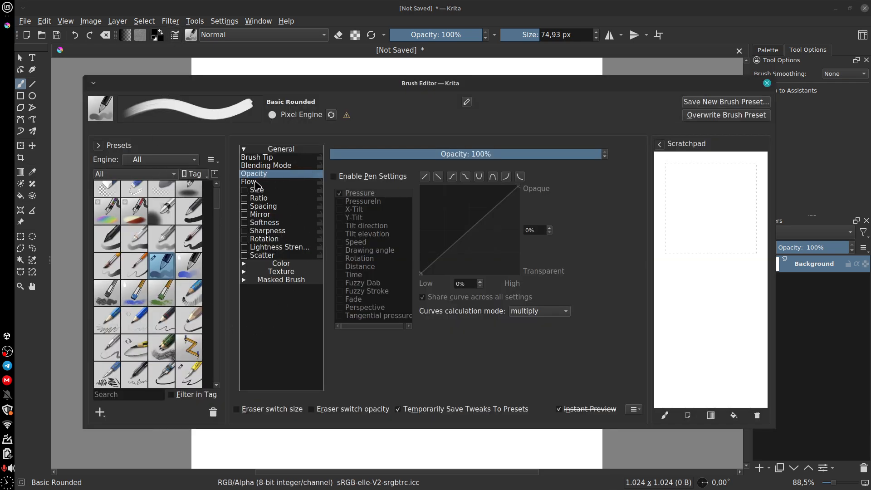
click(276, 159)
click(273, 176)
click(334, 177)
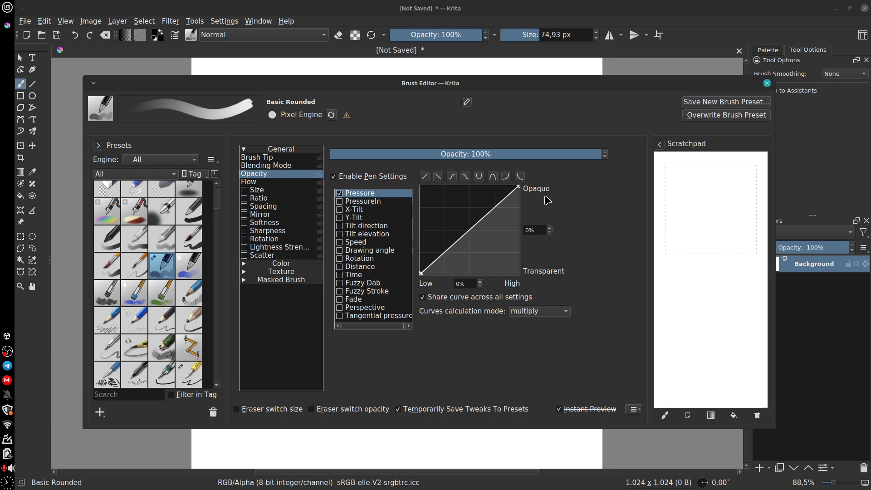
- Test the pressure-driven opacity with light and dark overlapping strokes on the scratchpad, and clear it
mouse_move(674, 227)
mouse_down()
mouse_move(719, 173)
mouse_move(715, 216)
mouse_up()
drag(736, 208, 713, 256)
mouse_move(698, 173)
mouse_down()
mouse_move(692, 179)
mouse_move(721, 158)
mouse_move(751, 167)
mouse_move(694, 232)
mouse_move(681, 277)
mouse_up()
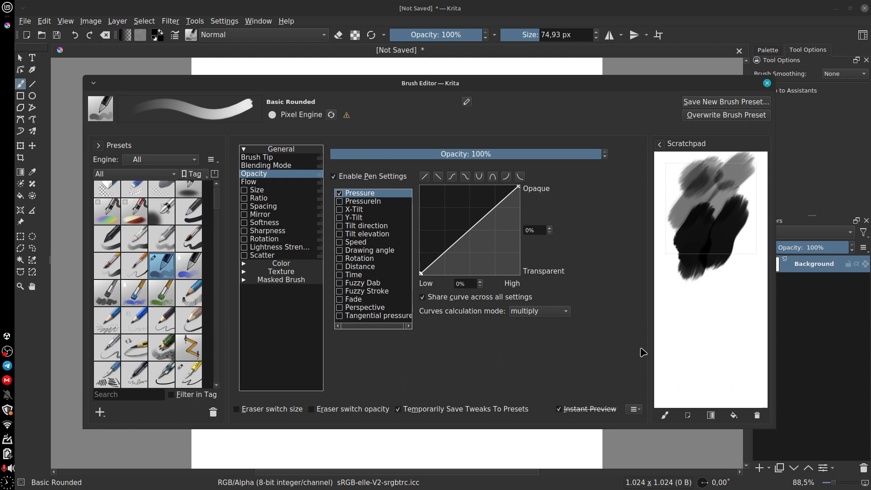
click(688, 416)
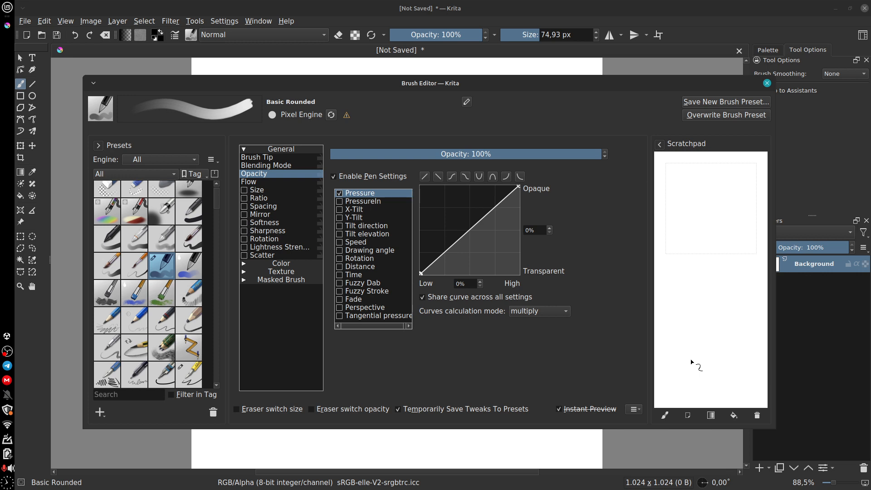
- Enable the brush's Size option and lower the start point of its pressure curve to 0%
click(244, 189)
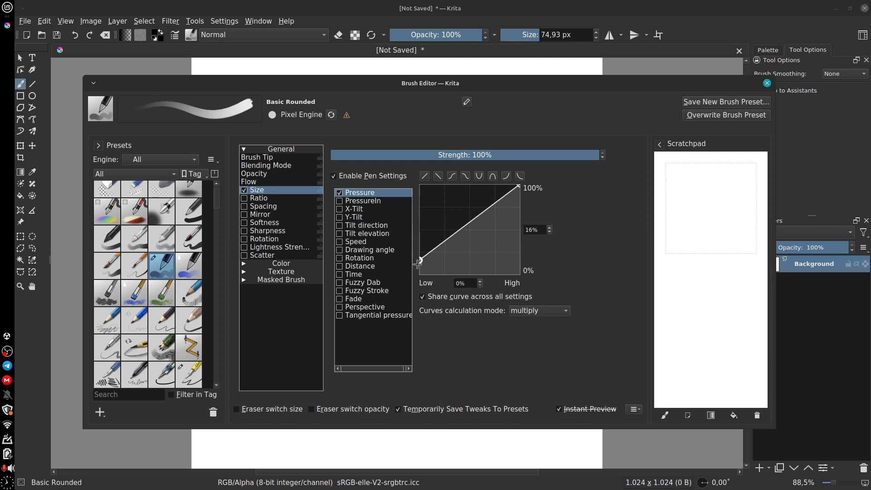
drag(420, 231, 420, 273)
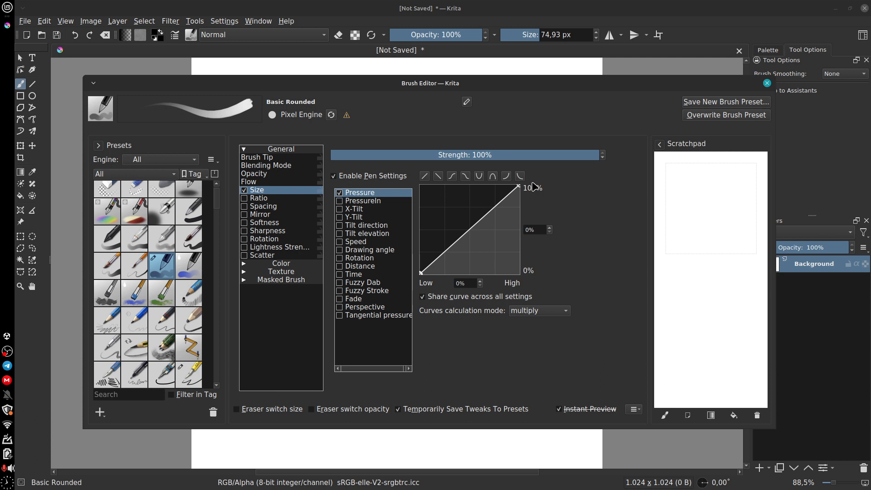
- Test the pressure-driven size with curved, slanted and overlapping strokes on the scratchpad, and clear it
mouse_move(701, 178)
mouse_down()
mouse_move(688, 191)
mouse_move(708, 207)
mouse_move(718, 231)
mouse_up()
drag(744, 192, 719, 249)
drag(752, 167, 736, 227)
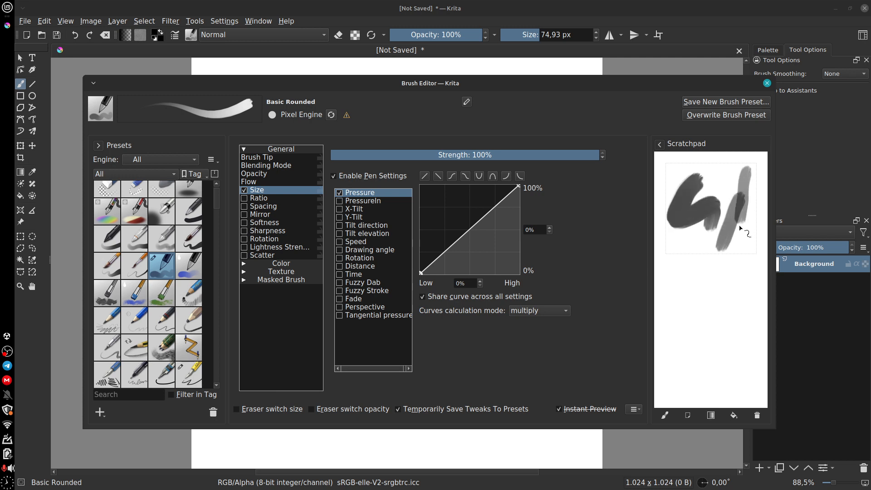
drag(725, 162, 716, 281)
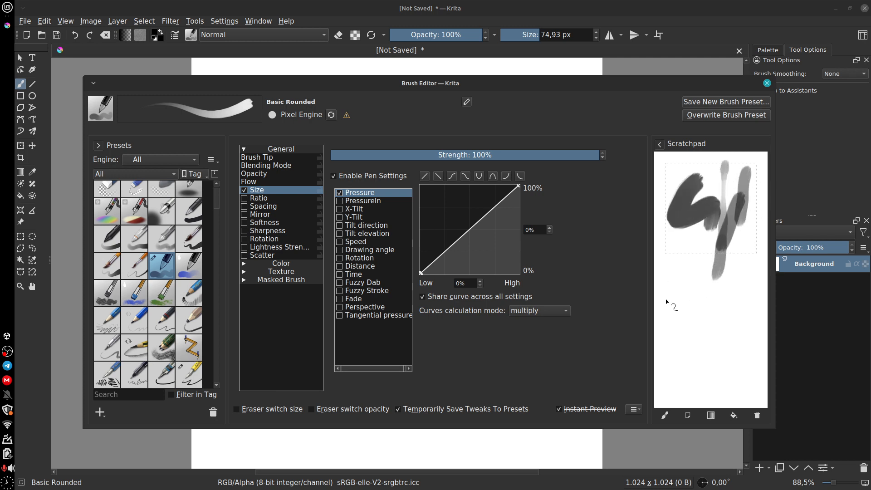
mouse_move(673, 305)
mouse_down()
mouse_move(692, 255)
mouse_move(705, 238)
mouse_up()
mouse_move(703, 182)
mouse_down()
mouse_move(677, 221)
mouse_move(717, 245)
mouse_move(688, 295)
mouse_up()
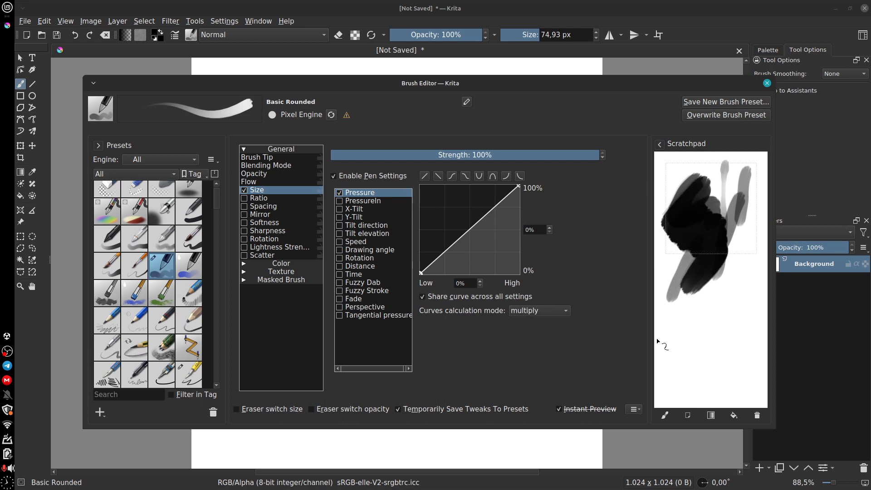
click(688, 415)
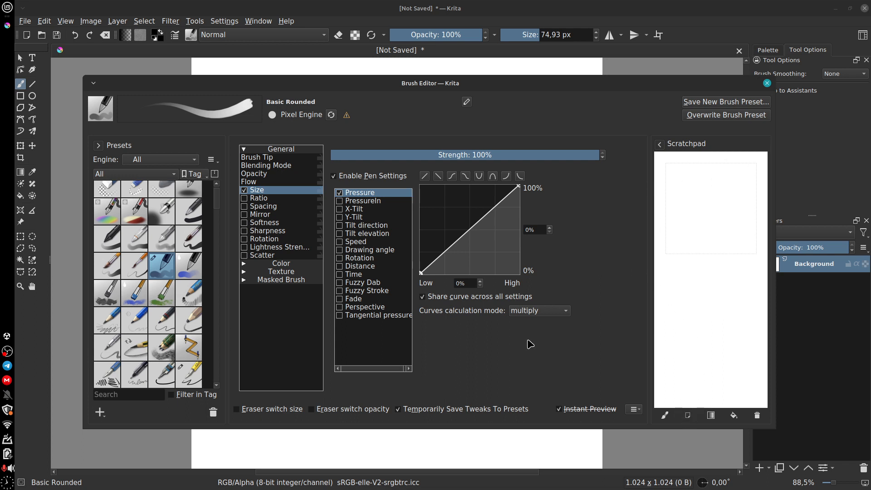
- Enable the Ratio option with Drawing angle as its sensor instead of Pressure, and test it with angular and slanted scratchpad strokes
click(252, 199)
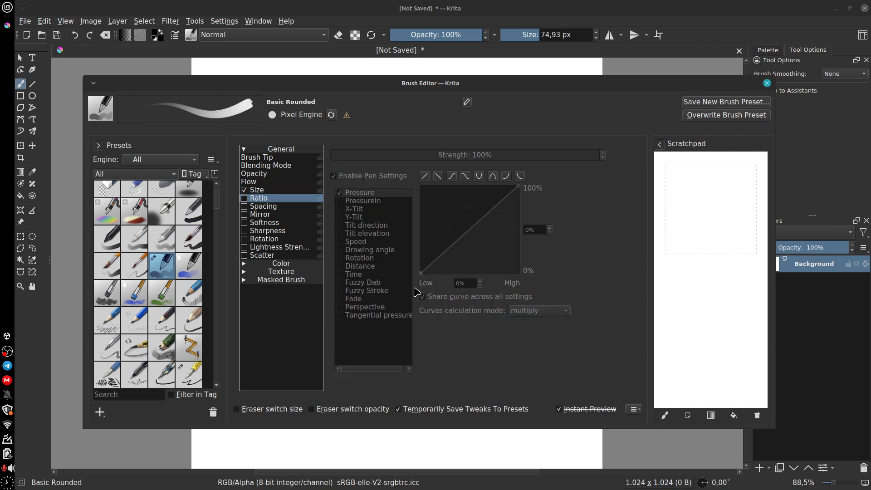
click(244, 198)
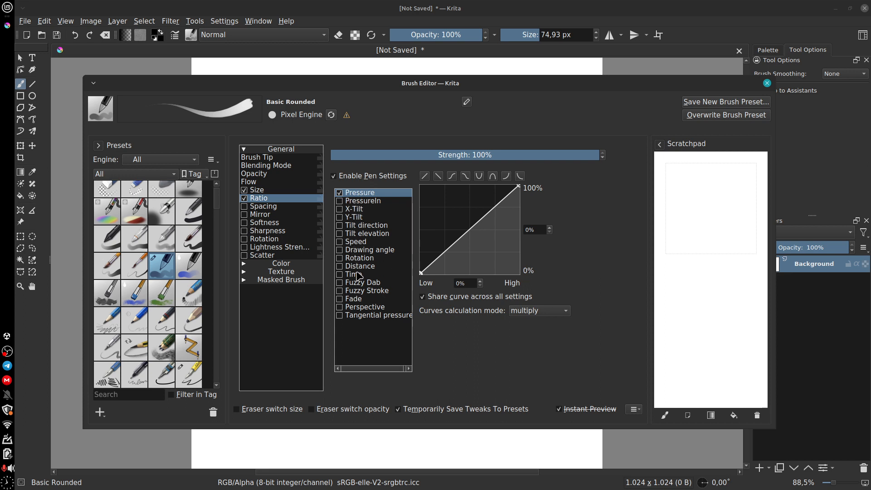
click(340, 250)
click(340, 193)
mouse_move(733, 179)
mouse_down()
mouse_move(688, 195)
mouse_move(695, 251)
mouse_move(735, 253)
mouse_move(714, 303)
mouse_up()
mouse_move(735, 200)
mouse_down()
mouse_move(701, 298)
mouse_move(726, 359)
mouse_up()
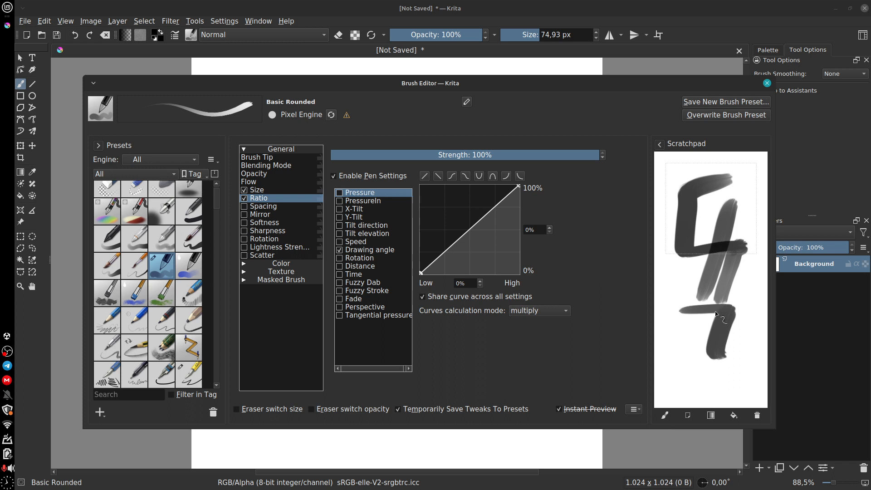
- Clear the scratchpad and compare the angle-driven ratio with one horizontal and one vertical stroke
click(688, 416)
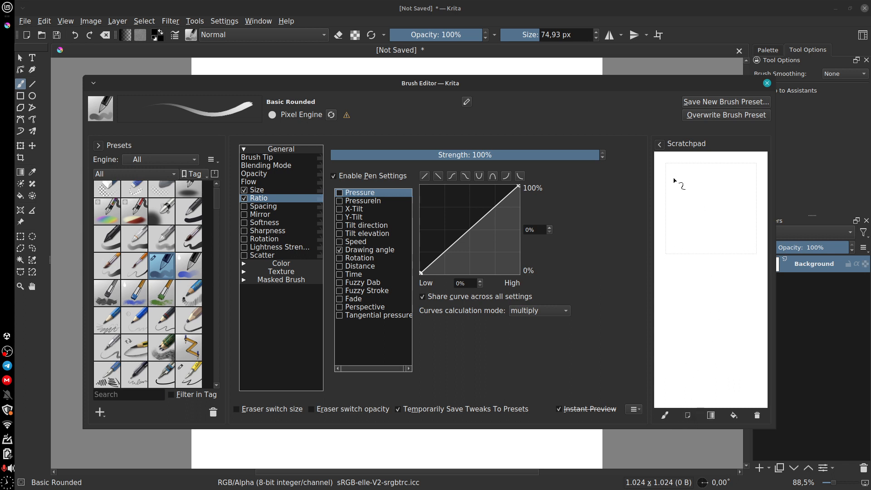
drag(675, 180, 746, 181)
drag(677, 191, 675, 267)
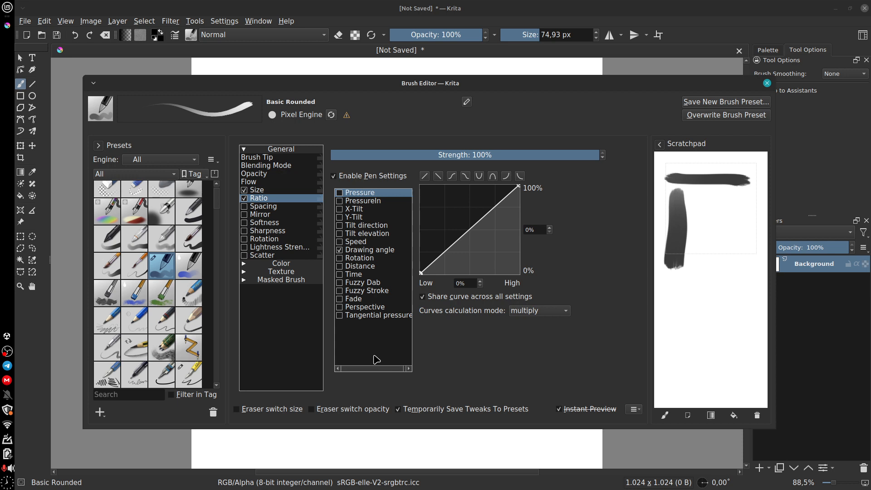
click(280, 239)
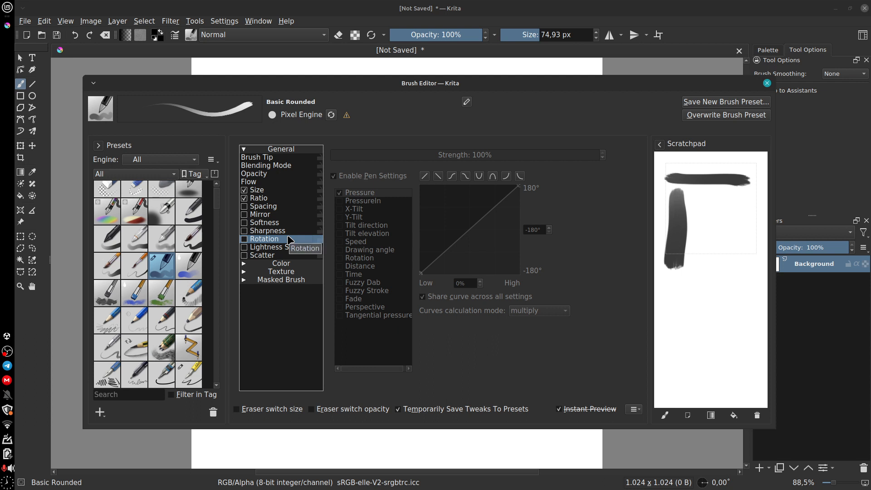
click(278, 206)
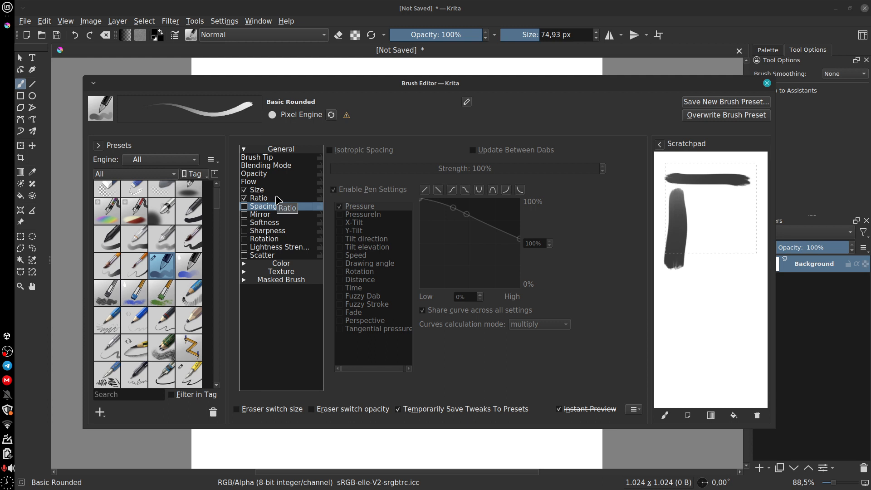
click(287, 198)
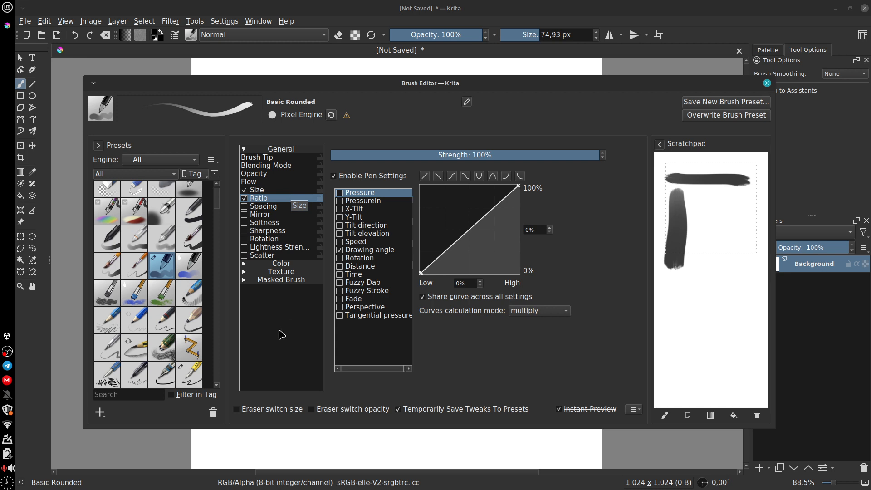
- Enable the brush's Scatter option with Fuzzy Dab as its sensor instead of Pressure
click(270, 256)
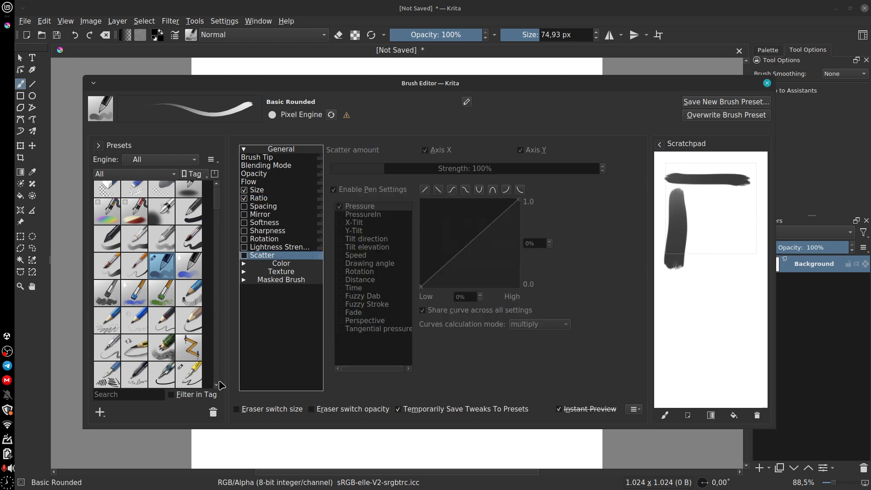
click(244, 256)
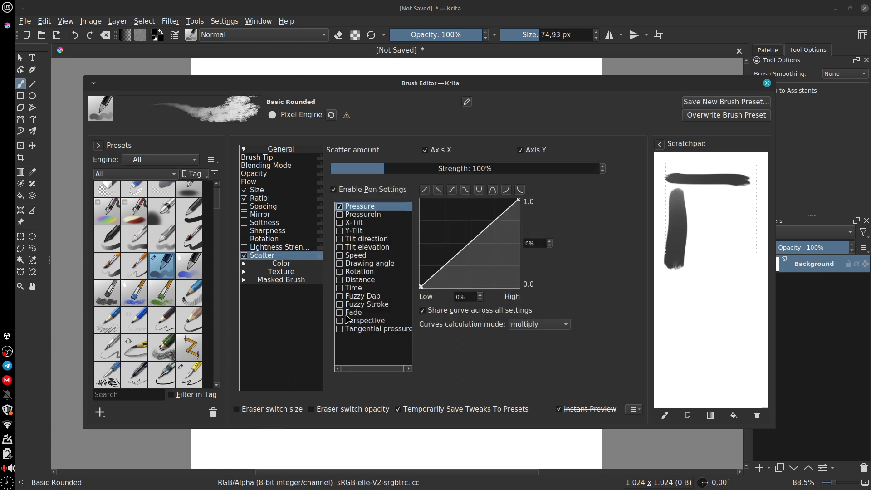
click(340, 296)
click(340, 207)
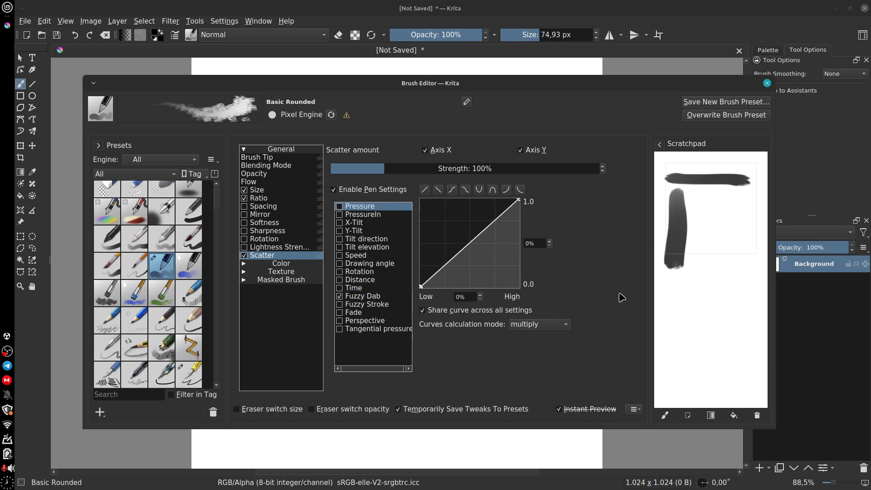
- Clear the scratchpad and test the scatter with broad, overlapping slanted strokes
mouse_move(706, 287)
mouse_down()
mouse_move(709, 265)
mouse_move(709, 321)
mouse_move(713, 255)
mouse_move(688, 351)
mouse_move(719, 331)
mouse_move(713, 377)
mouse_move(737, 312)
mouse_move(701, 300)
mouse_move(710, 286)
mouse_move(721, 292)
mouse_move(682, 248)
mouse_move(717, 313)
mouse_move(766, 355)
mouse_up()
click(688, 416)
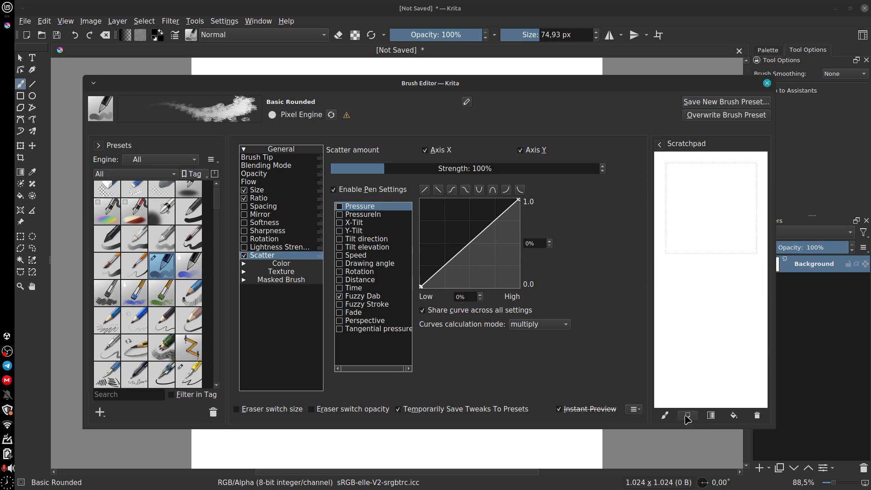
drag(734, 181, 690, 332)
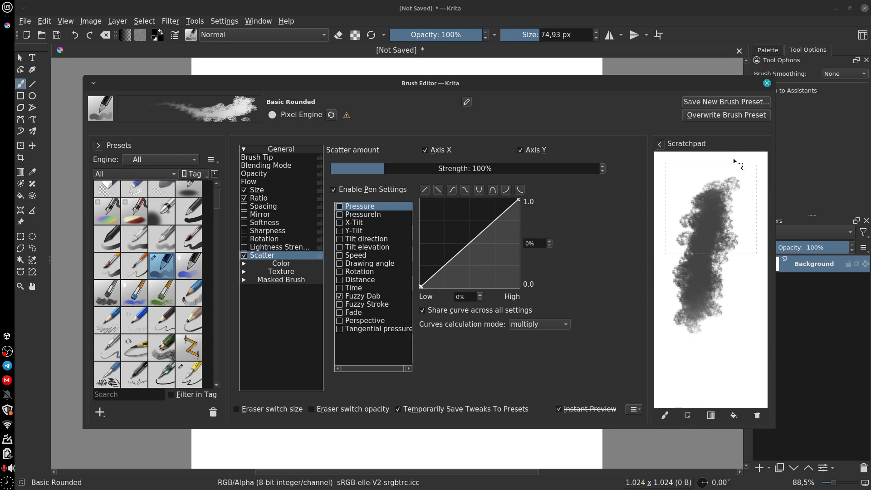
drag(742, 166, 672, 290)
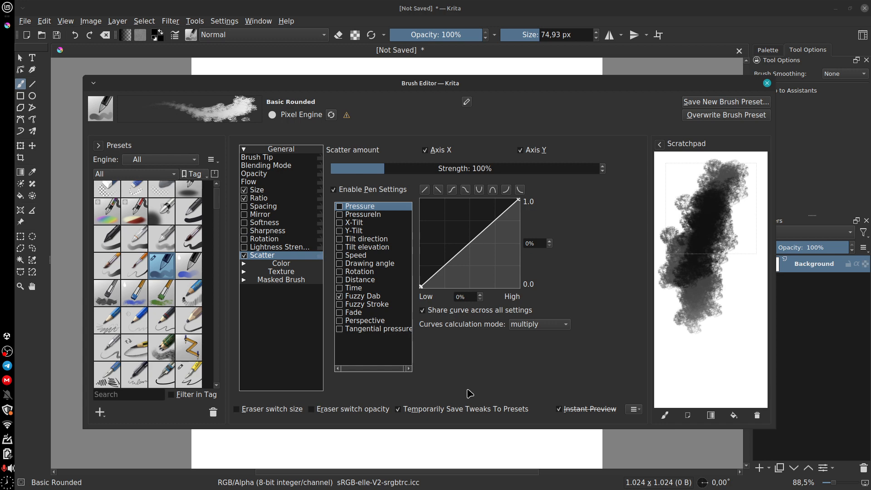
- Clear the scratchpad and paint a dense dark blot with ragged edges inside its thumbnail frame
click(688, 416)
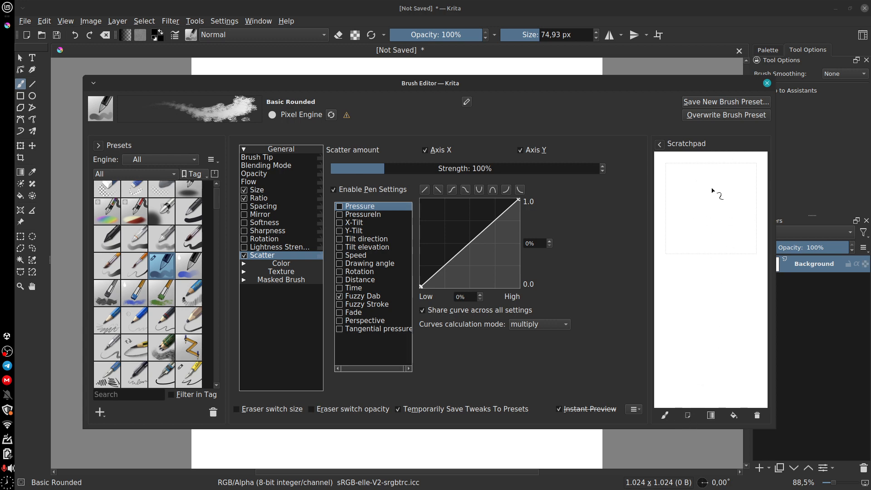
drag(719, 194, 708, 210)
mouse_move(709, 214)
mouse_down()
mouse_move(726, 218)
mouse_move(732, 194)
mouse_move(713, 223)
mouse_move(677, 203)
mouse_move(694, 192)
mouse_move(735, 198)
mouse_up()
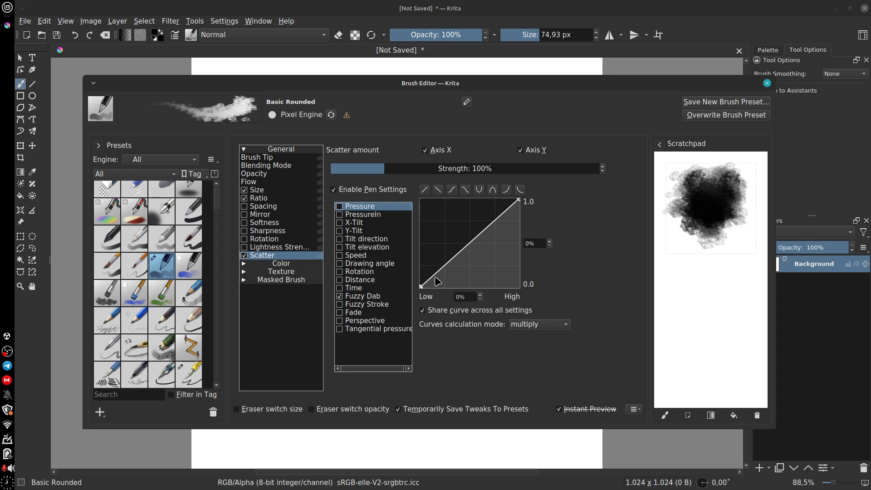
- Save the brush as a new preset named AulaSG with the scratchpad painting as its thumbnail, and close the brush editor
click(714, 107)
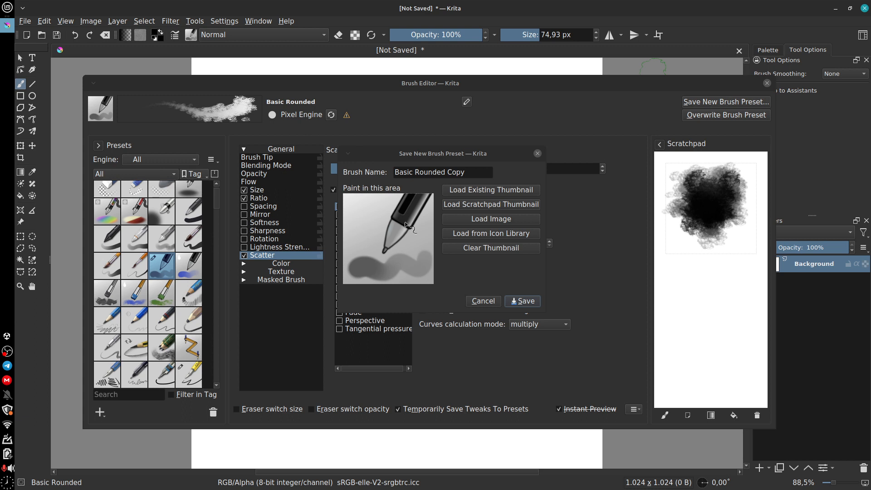
click(469, 173)
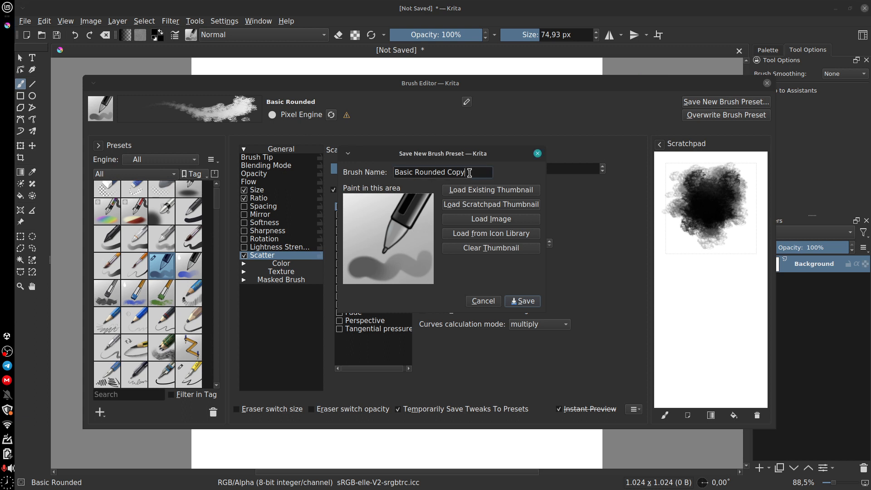
key(BackSpace)
key(BackSpace)
key(BackSpace)
key(BackSpace)
key(BackSpace)
key(BackSpace)
key(BackSpace)
key(BackSpace)
key(BackSpace)
key(BackSpace)
key(BackSpace)
key(BackSpace)
key(BackSpace)
key(BackSpace)
key(BackSpace)
key(BackSpace)
key(BackSpace)
key(BackSpace)
text(AulaSG)
click(486, 208)
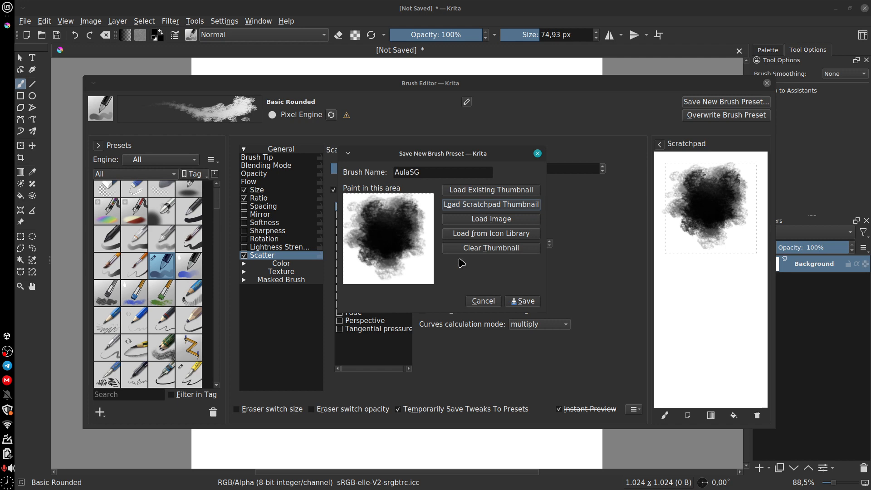
click(523, 302)
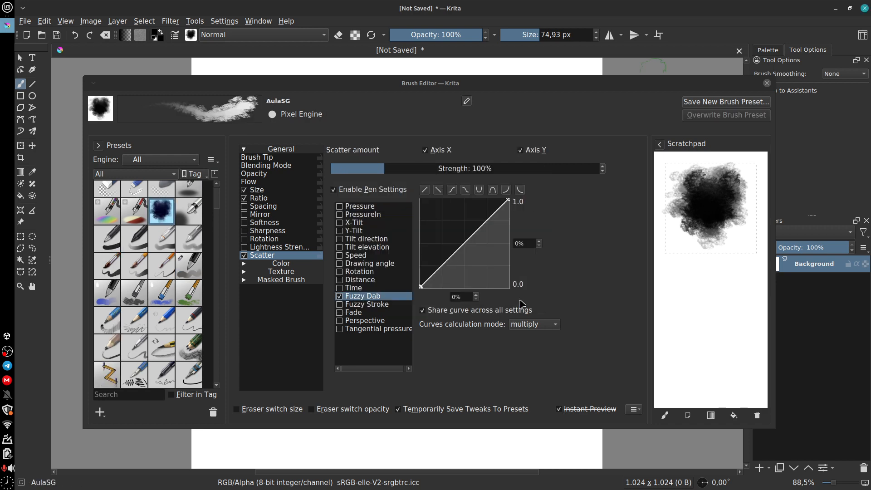
click(767, 83)
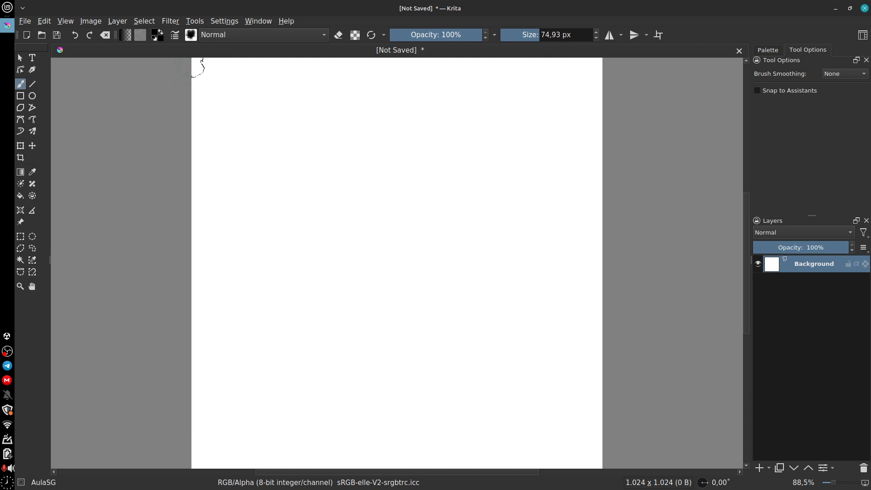
- Filter the brush presets to All Untagged and choose the AulaSG brush
click(190, 35)
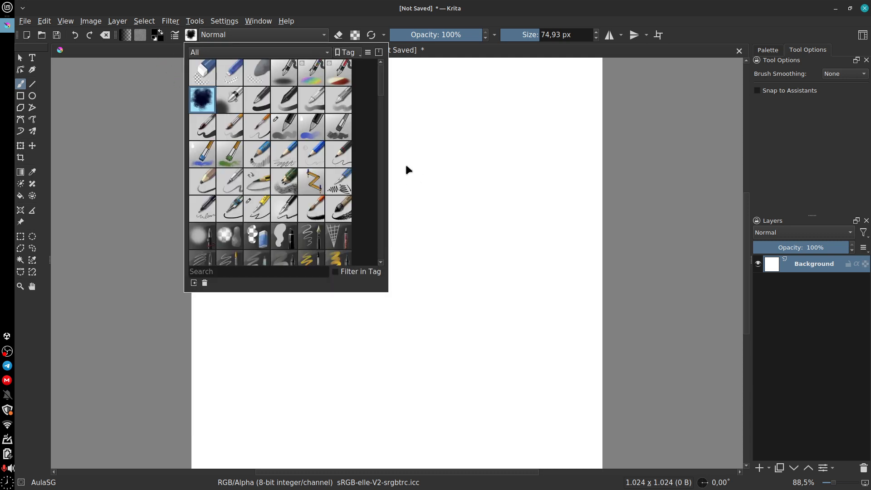
click(327, 53)
click(300, 73)
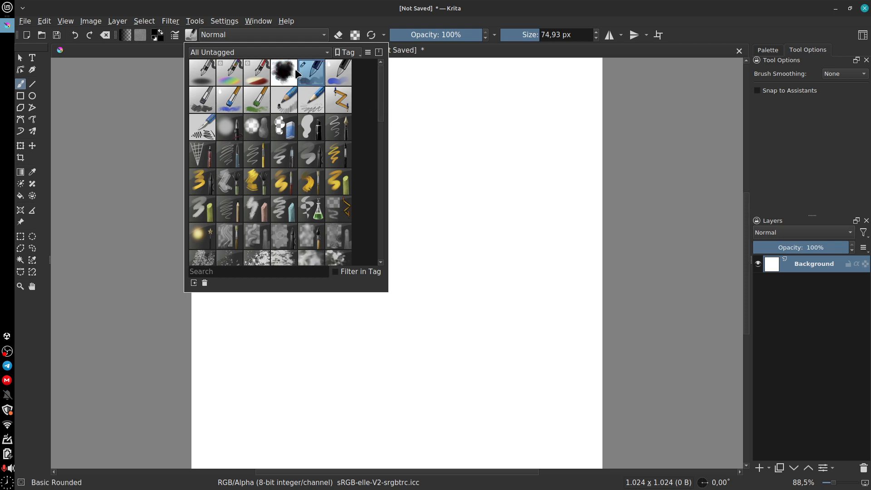
click(340, 80)
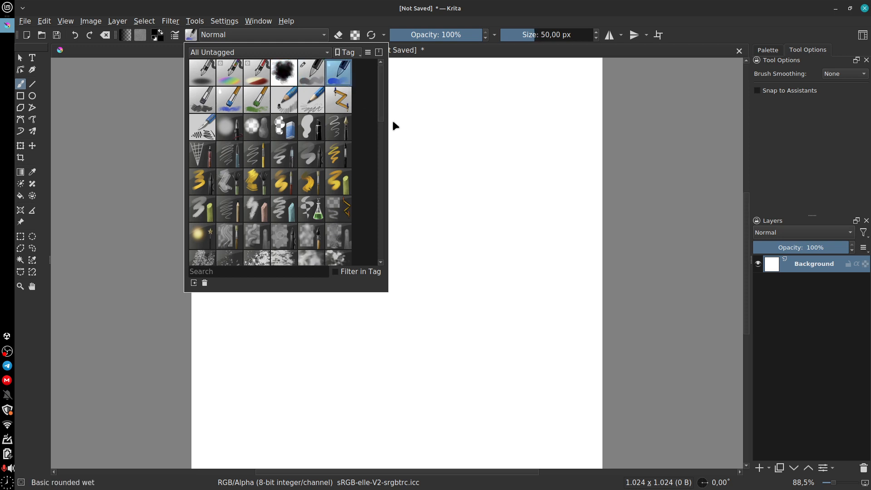
click(281, 74)
- Try the AulaSG brush with a thick, winding vertical stroke on the canvas, and undo it
mouse_move(410, 149)
mouse_down()
mouse_move(382, 227)
mouse_move(410, 198)
mouse_move(384, 386)
mouse_up()
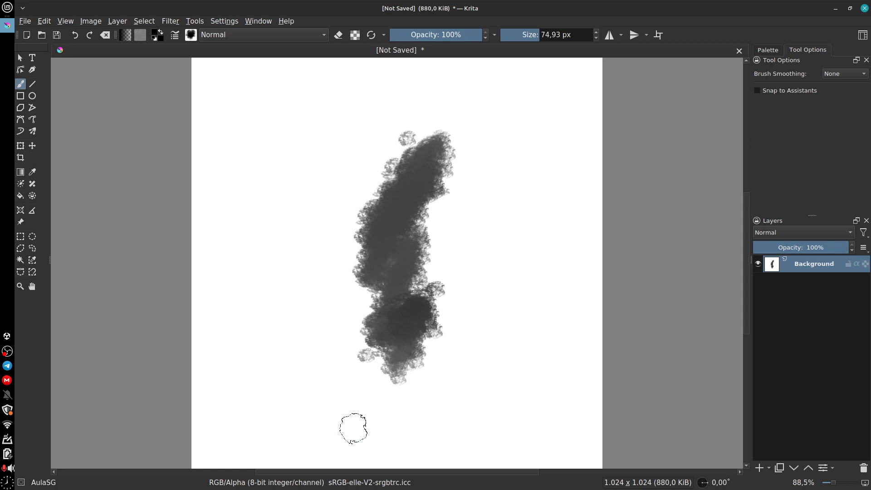
key(ctrl+z)
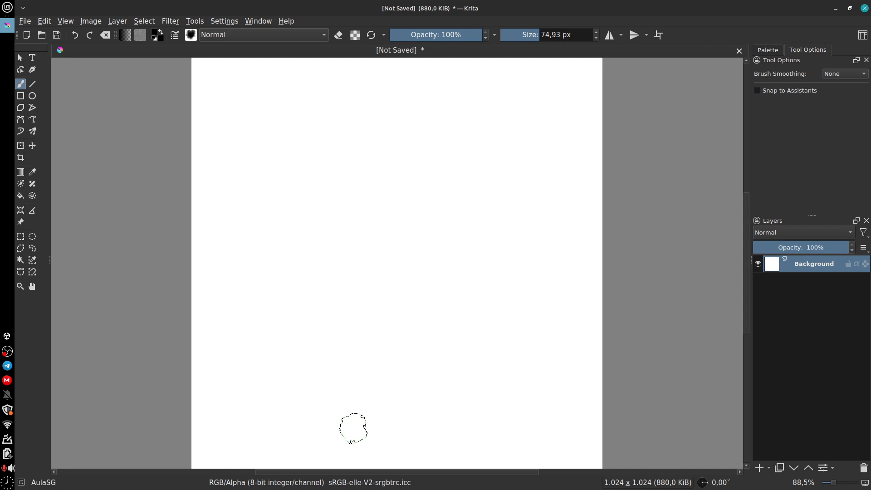
- Switch to the udan-acrilic texture brush and paint a black triangular patch and a block of slanted strokes beside it
right_click(400, 208)
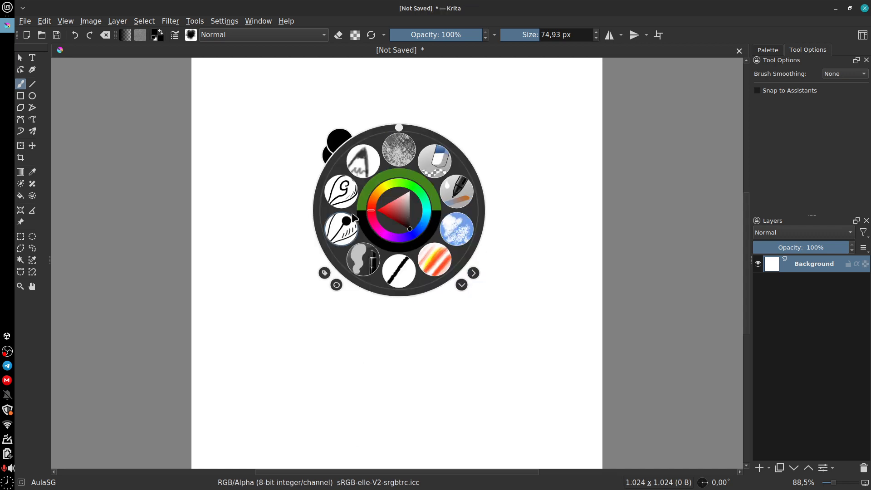
click(463, 235)
mouse_move(389, 100)
mouse_down()
mouse_move(361, 130)
mouse_move(341, 185)
mouse_move(407, 235)
mouse_up()
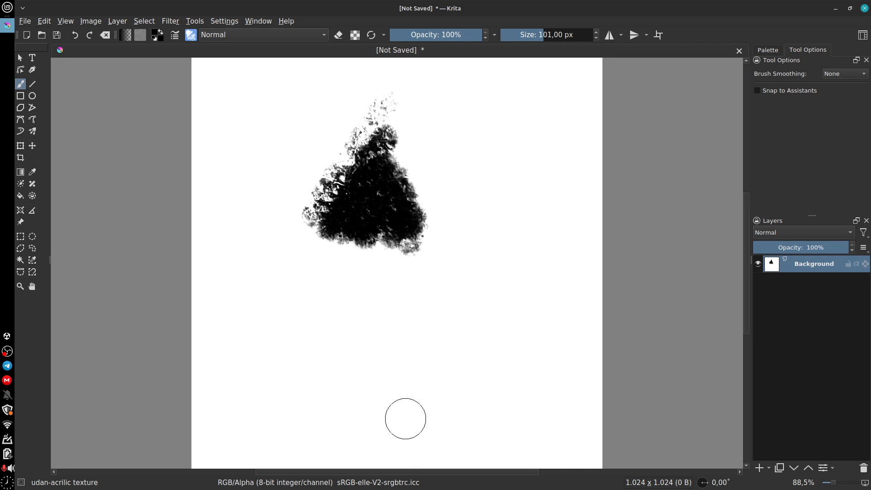
drag(401, 290, 450, 190)
drag(491, 167, 425, 338)
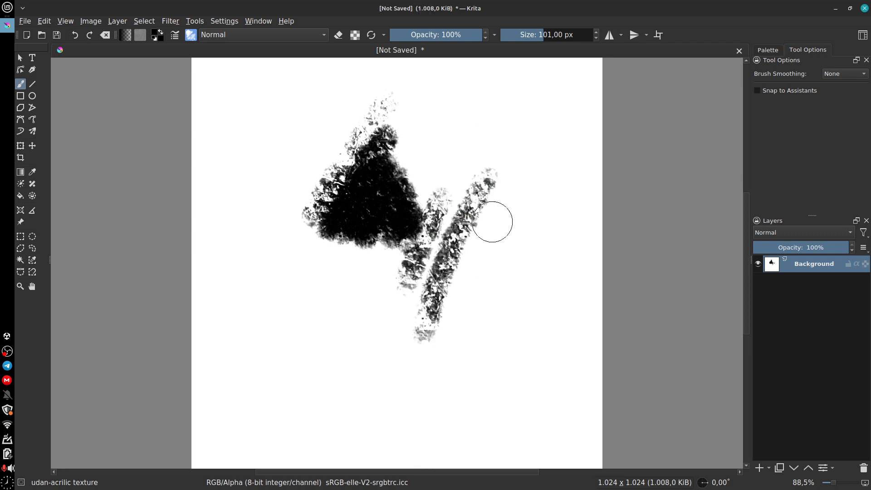
mouse_move(493, 222)
mouse_down()
mouse_move(529, 206)
mouse_move(509, 249)
mouse_move(477, 254)
mouse_move(395, 299)
mouse_up()
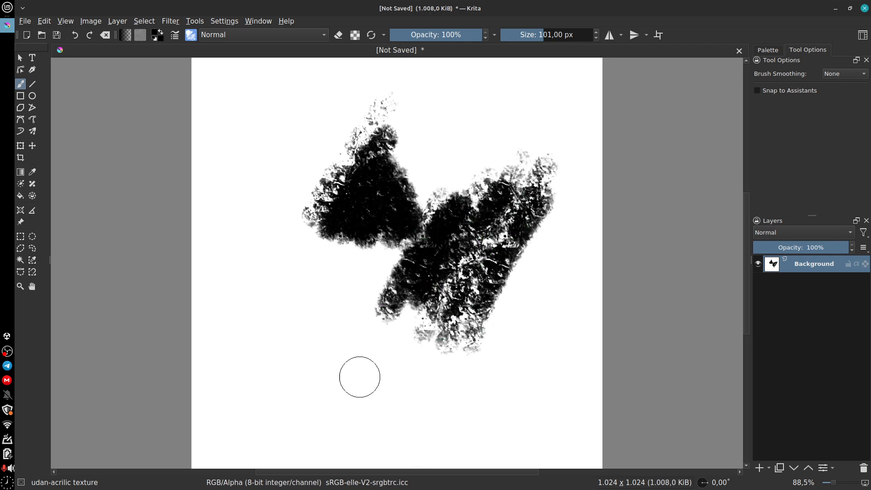
- With the udan-dry oil brush, paint a yellow patch on the canvas's lower left and blend light blue strokes into it
right_click(465, 154)
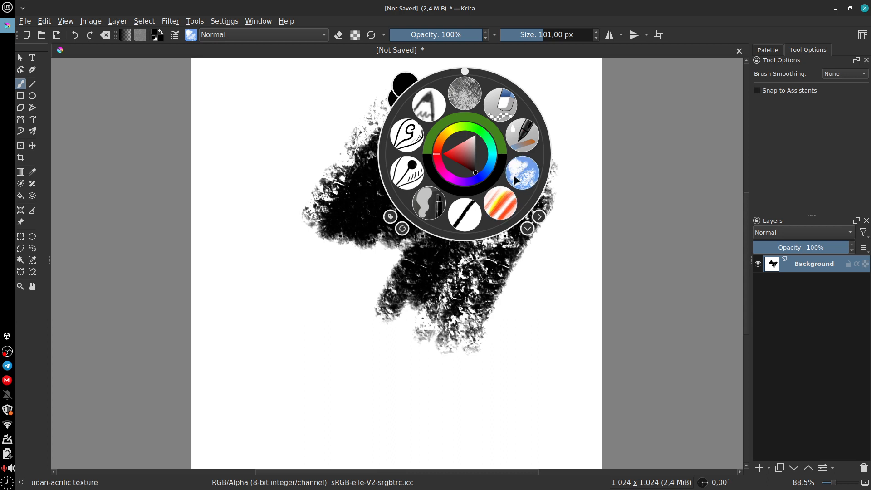
click(499, 205)
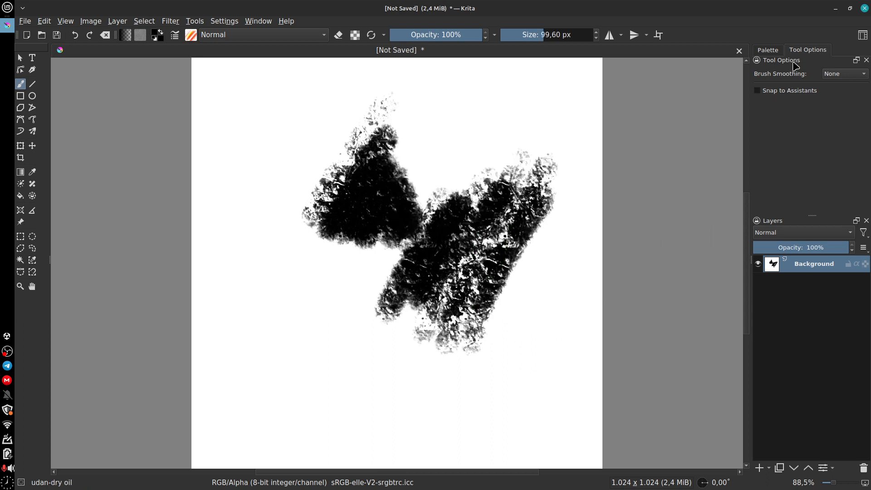
click(768, 50)
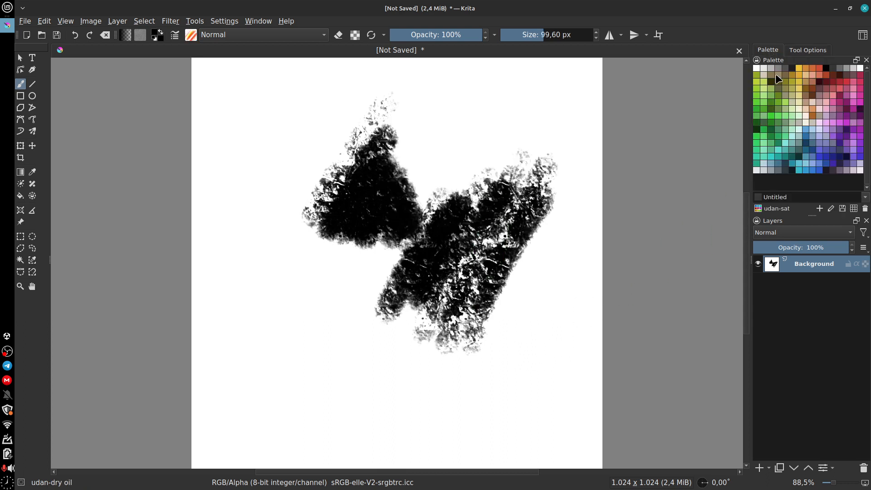
click(799, 68)
mouse_move(255, 295)
mouse_down()
mouse_move(253, 356)
mouse_move(314, 370)
mouse_move(304, 292)
mouse_move(250, 381)
mouse_move(261, 414)
mouse_up()
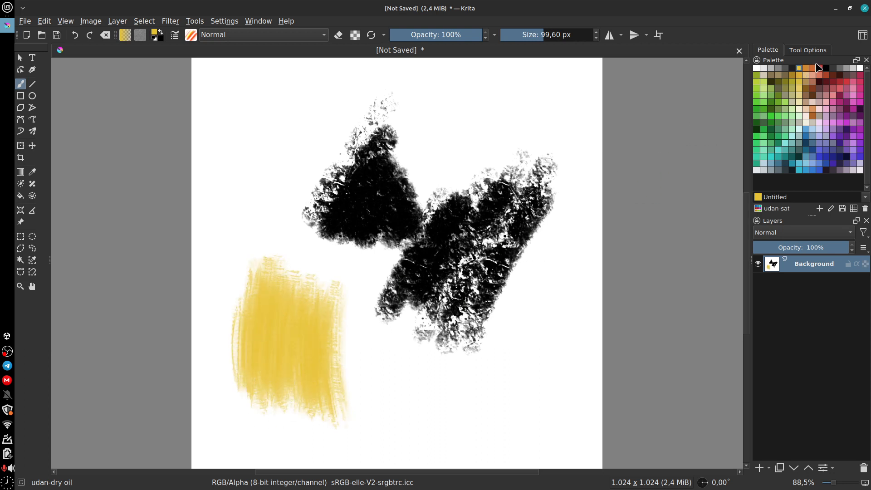
click(806, 129)
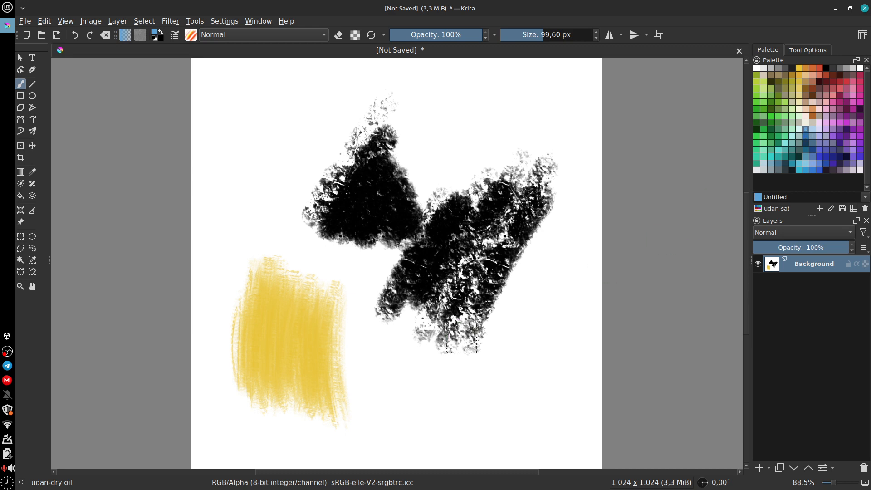
mouse_move(288, 358)
mouse_down()
mouse_move(329, 355)
mouse_move(299, 334)
mouse_move(320, 353)
mouse_move(297, 364)
mouse_move(311, 368)
mouse_move(303, 370)
mouse_move(320, 345)
mouse_move(300, 335)
mouse_move(262, 356)
mouse_move(268, 372)
mouse_move(298, 366)
mouse_move(287, 326)
mouse_move(269, 391)
mouse_move(280, 374)
mouse_move(279, 406)
mouse_move(304, 397)
mouse_move(298, 352)
mouse_move(318, 391)
mouse_move(290, 352)
mouse_move(317, 393)
mouse_move(288, 363)
mouse_move(311, 398)
mouse_move(280, 369)
mouse_up()
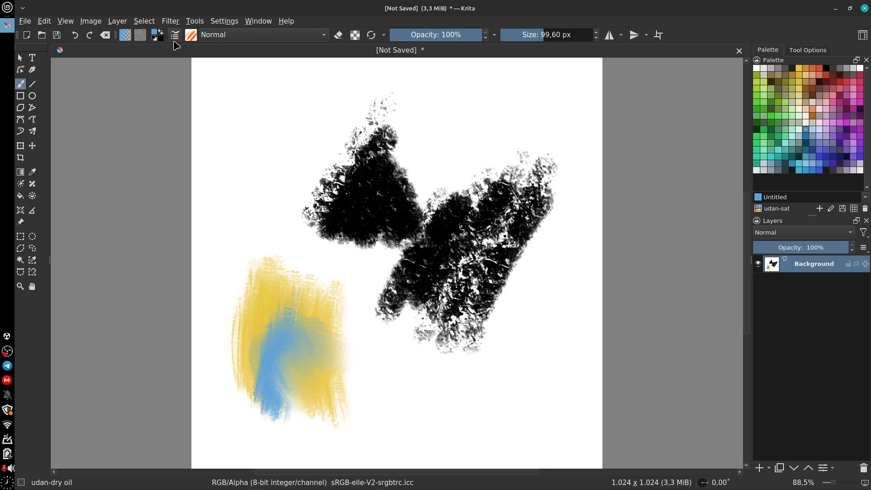
- Review the udan-dry oil brush's settings in the brush editor, and load the AulaSG preset to view its Scatter options
click(175, 35)
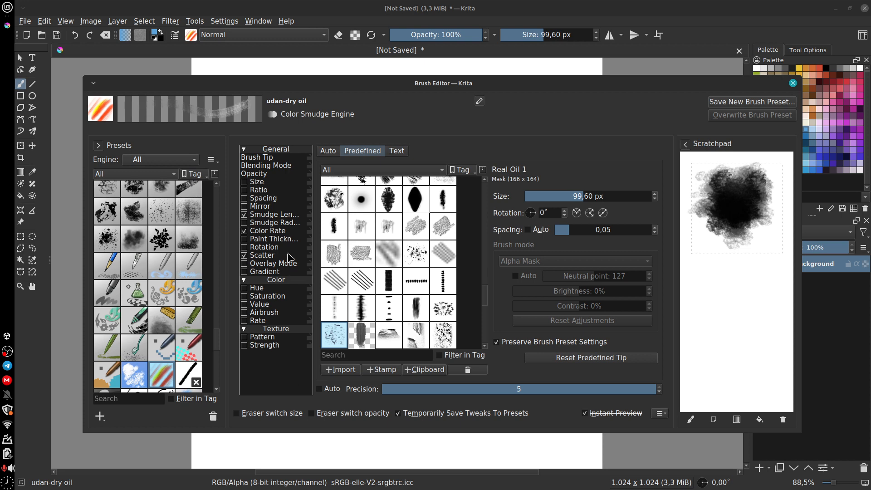
drag(220, 345, 231, 172)
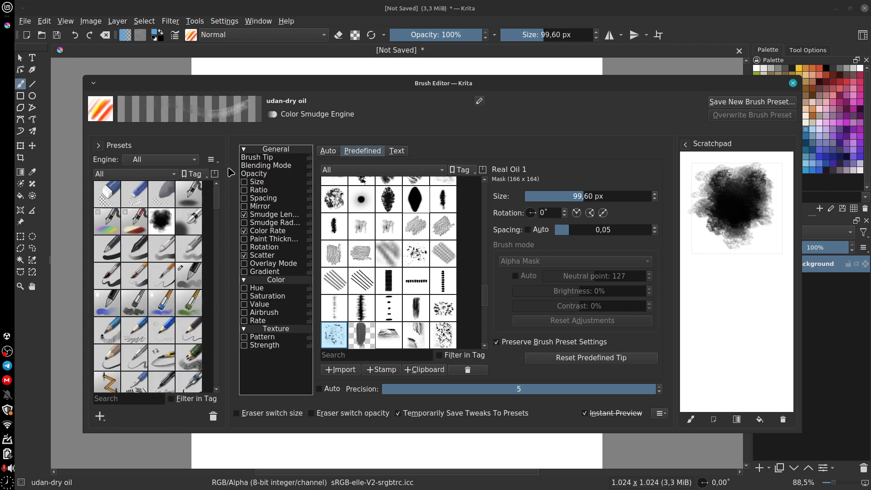
click(162, 221)
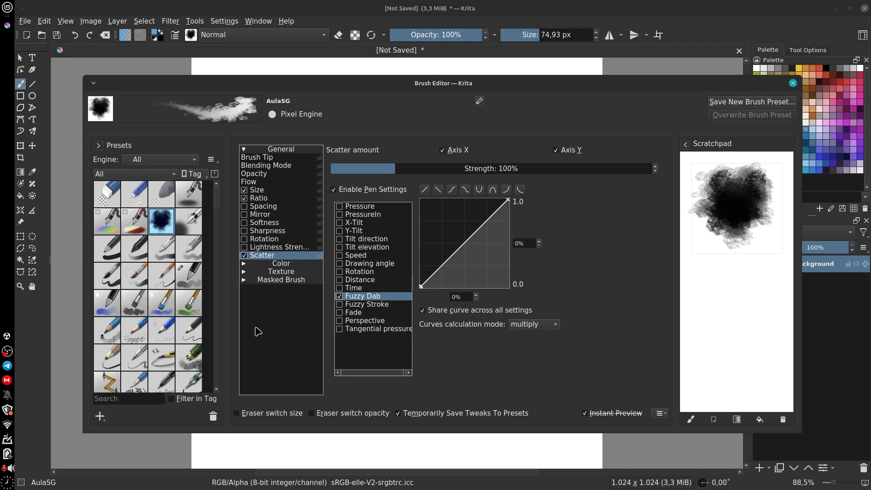
click(793, 83)
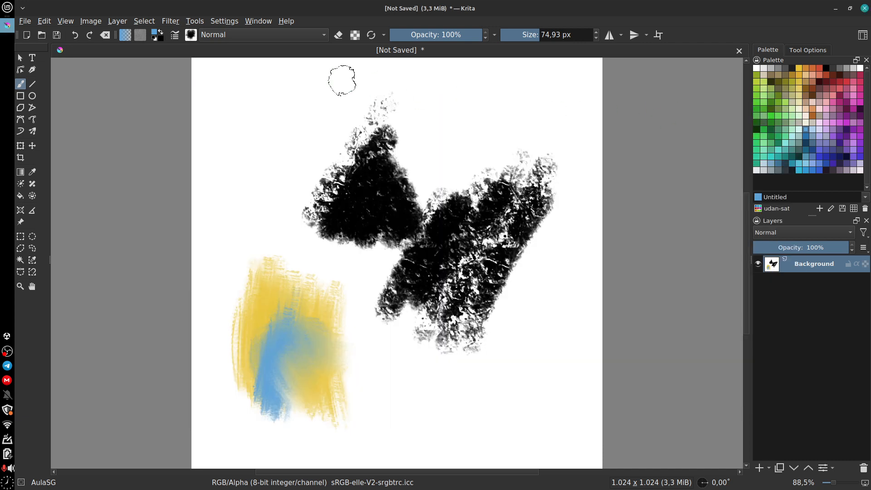
- Paint light blue texture over the black triangular patch and upper canvas with the deevad 6d soft floor splat brush, and check its brush settings
click(190, 38)
click(379, 51)
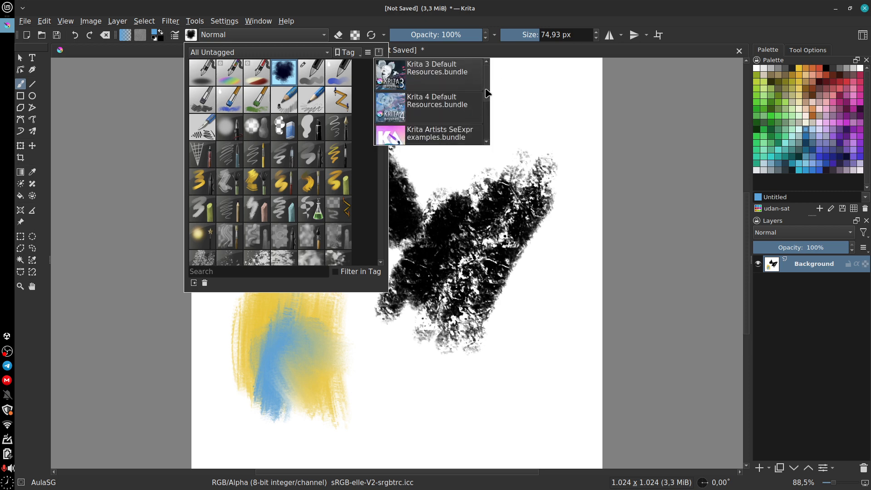
drag(486, 90, 497, 36)
click(303, 260)
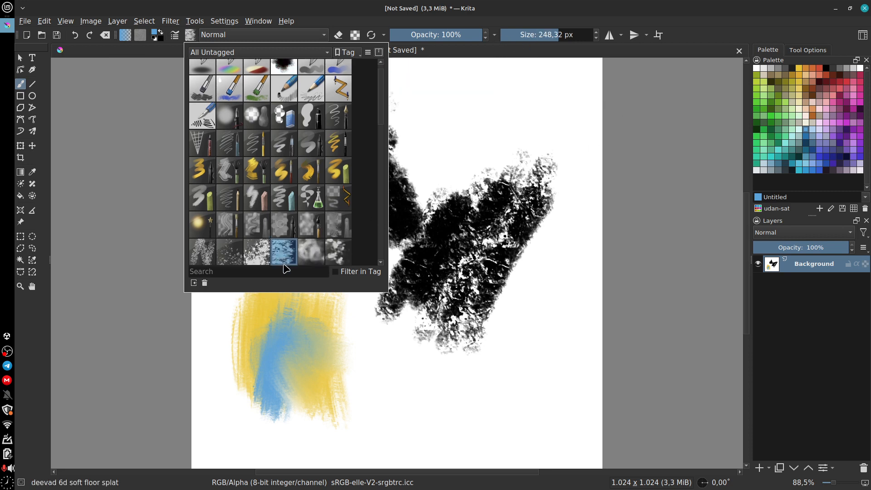
click(634, 159)
mouse_move(497, 169)
mouse_down()
mouse_move(461, 137)
mouse_move(447, 162)
mouse_move(330, 142)
mouse_move(300, 222)
mouse_move(340, 239)
mouse_move(395, 208)
mouse_move(411, 251)
mouse_up()
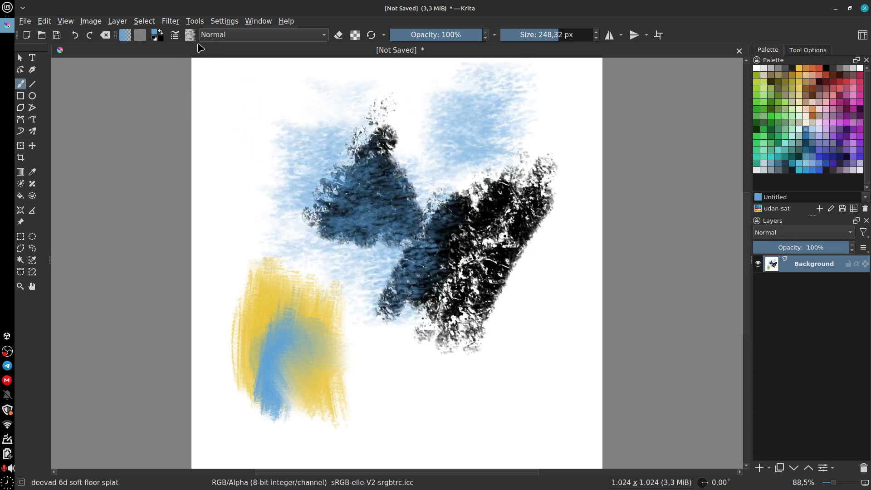
click(175, 35)
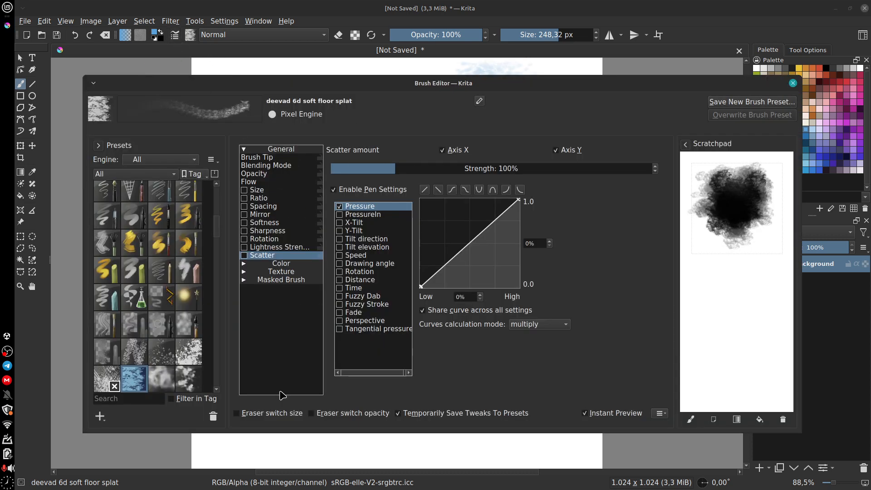
click(793, 83)
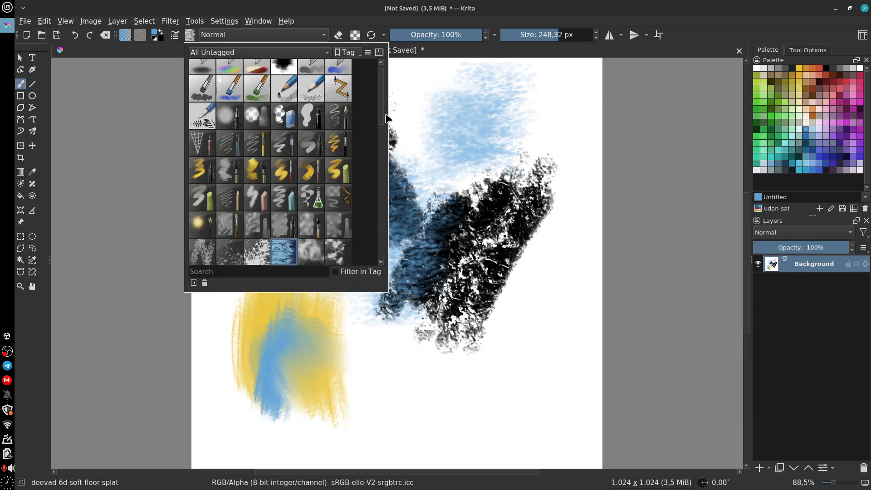
- With the j) WaterC Spread WideArea brush, paint a large light blue wash across the canvas's lower right and over the slanted black strokes
mouse_move(385, 114)
mouse_down()
mouse_move(391, 215)
mouse_move(390, 203)
mouse_up()
click(279, 144)
click(467, 368)
mouse_move(462, 382)
mouse_down()
mouse_move(458, 404)
mouse_move(474, 403)
mouse_move(491, 355)
mouse_move(465, 392)
mouse_move(459, 388)
mouse_move(464, 349)
mouse_move(419, 390)
mouse_move(421, 373)
mouse_move(416, 429)
mouse_move(462, 381)
mouse_move(494, 386)
mouse_move(517, 302)
mouse_move(492, 283)
mouse_move(445, 337)
mouse_move(439, 262)
mouse_move(371, 334)
mouse_move(332, 352)
mouse_move(330, 315)
mouse_up()
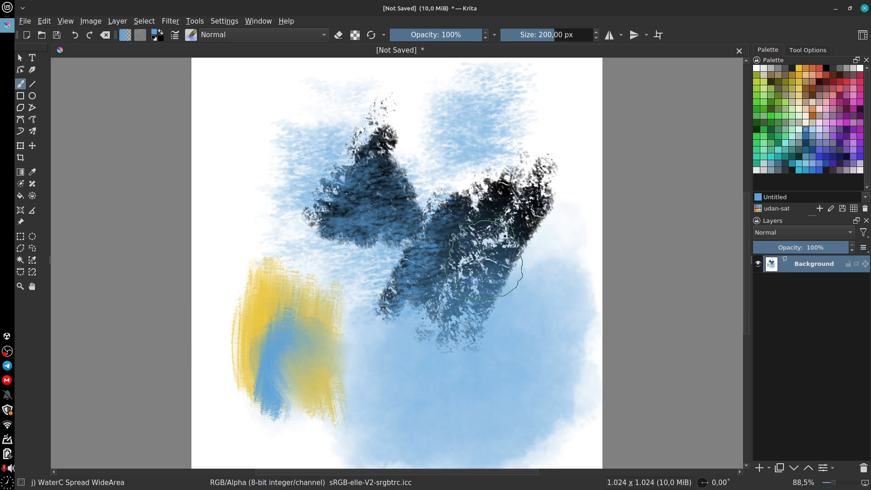
- Examine the WaterC Spread WideArea brush's settings in the brush editor, expanding the Color, Texture and Masked Brush groups
click(191, 34)
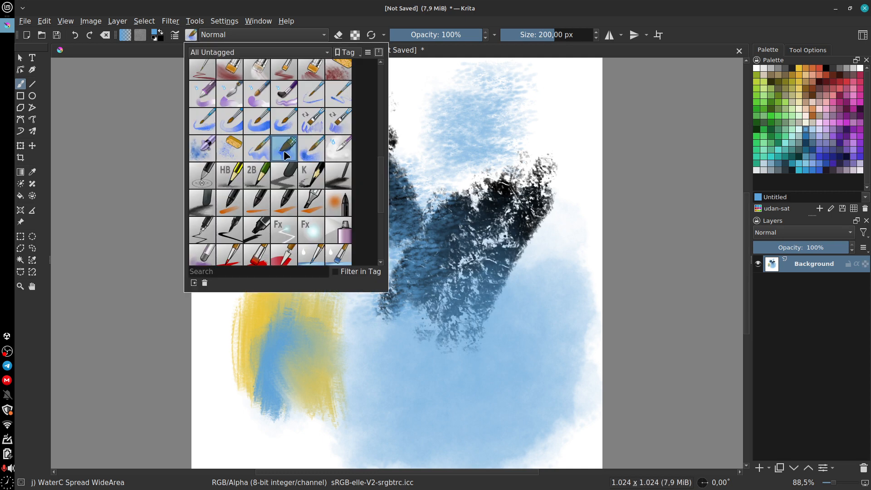
click(191, 34)
click(175, 35)
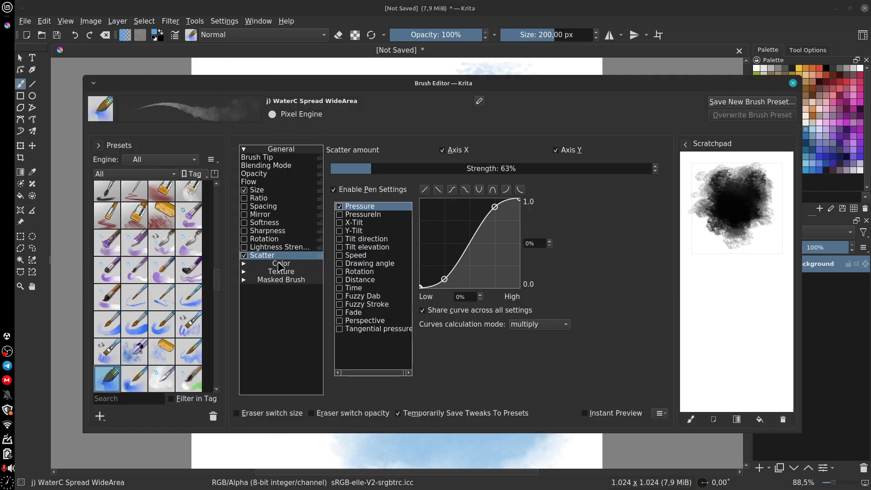
click(245, 264)
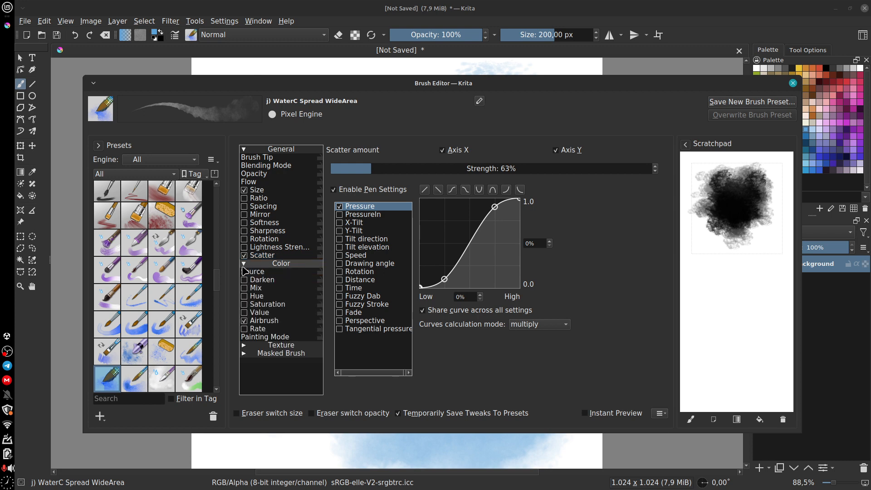
click(246, 345)
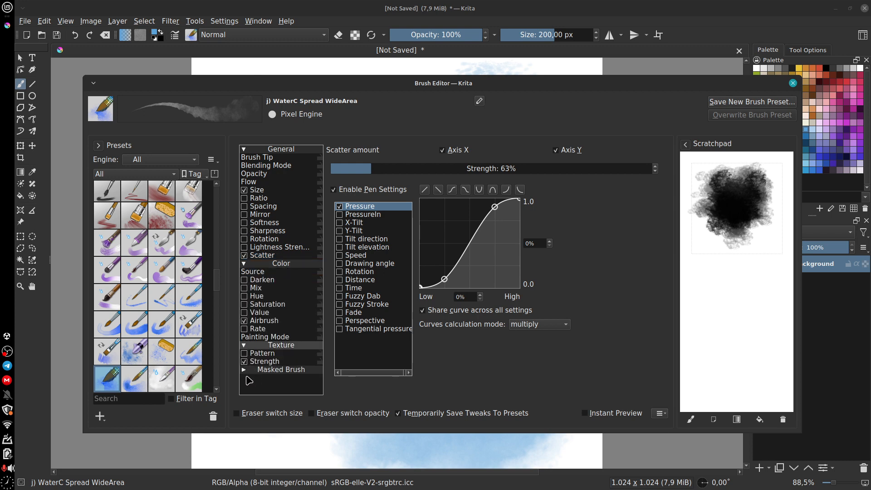
click(245, 370)
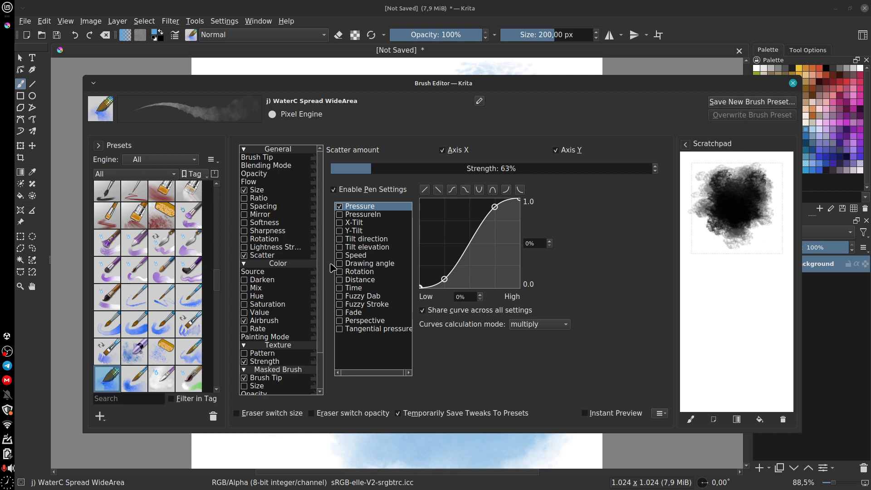
scroll(322, 292, down, 2)
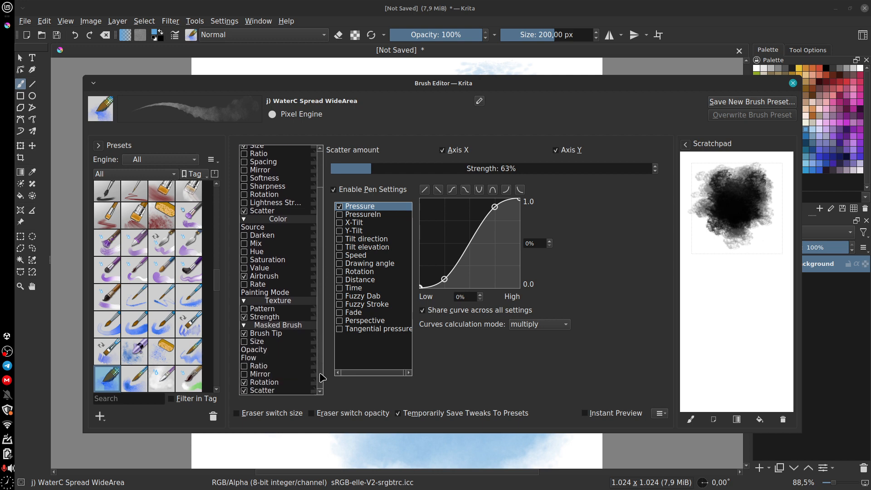